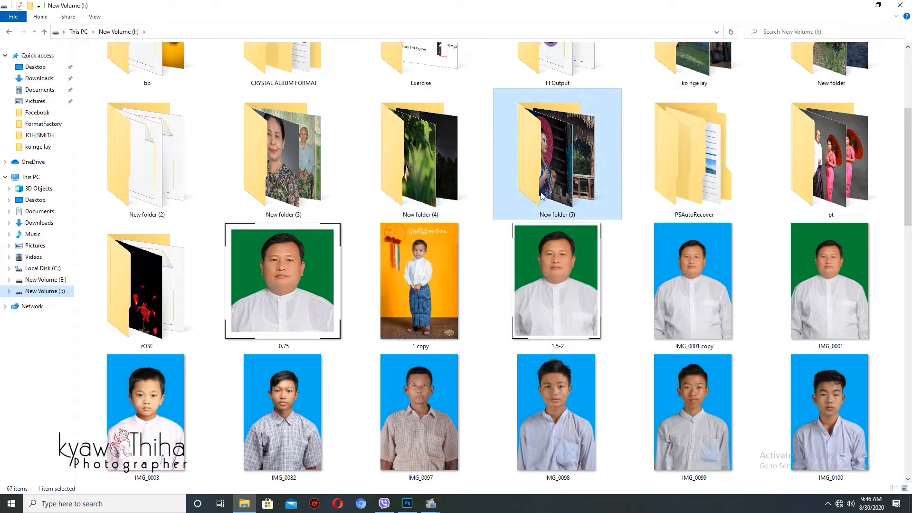
# Step: Open the photo IMG_0697 from New folder (5) in Photoshop and display it in full-screen mode with menu bar
pyautogui.doubleClick(539, 196)
pyautogui.scroll(-4, 515, 180)
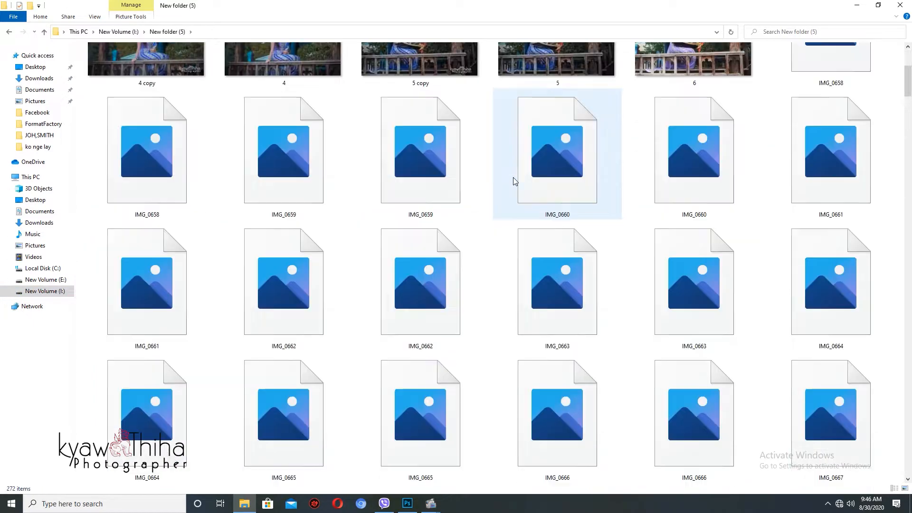
pyautogui.scroll(-15, 512, 181)
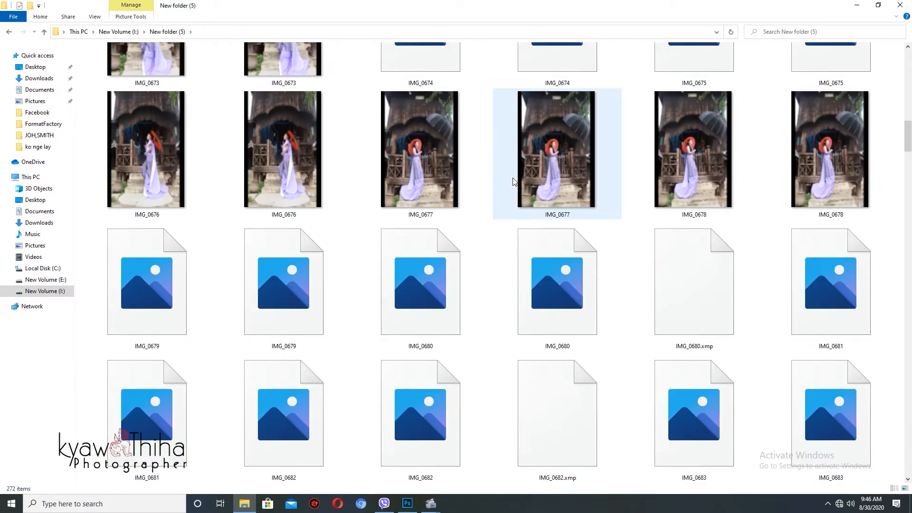
pyautogui.scroll(-15, 512, 180)
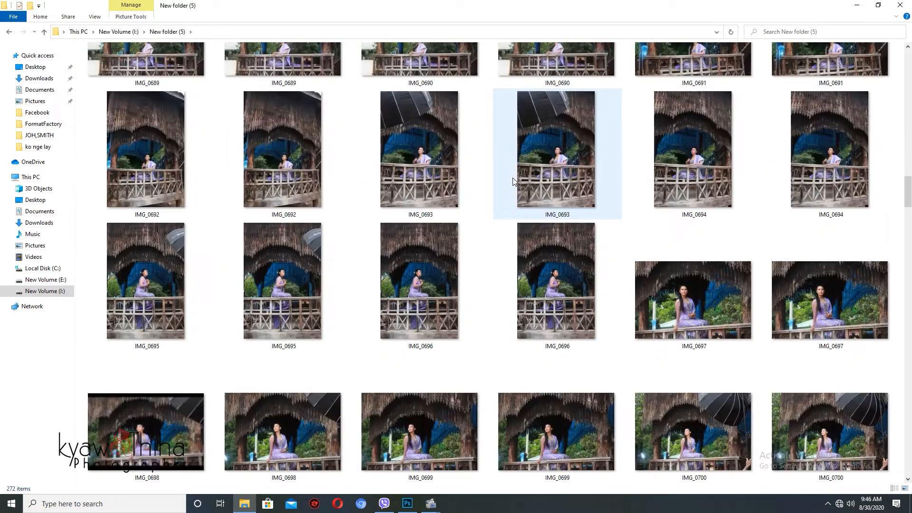
pyautogui.moveTo(785, 285); pyautogui.dragTo(147, 221)
pyautogui.hotkey('alt', 'Tab')
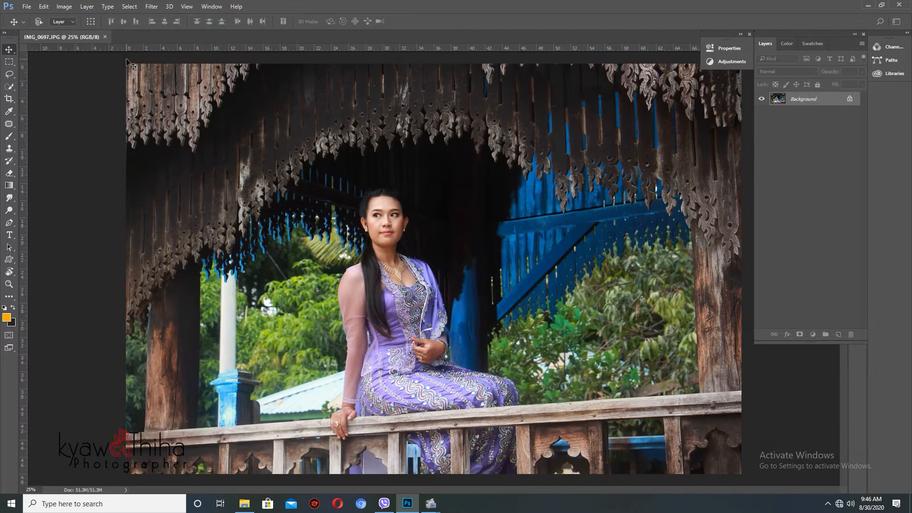
pyautogui.moveTo(395, 160); pyautogui.dragTo(385, 166)
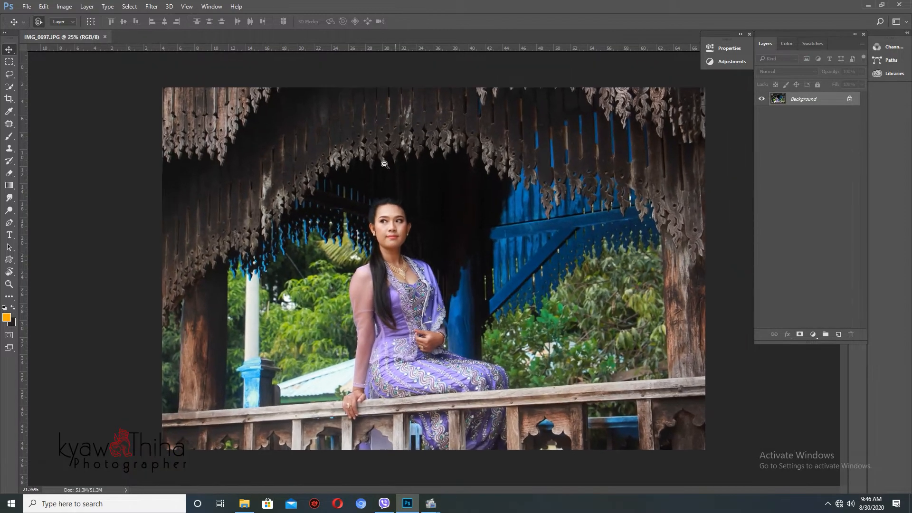
pyautogui.press('f')
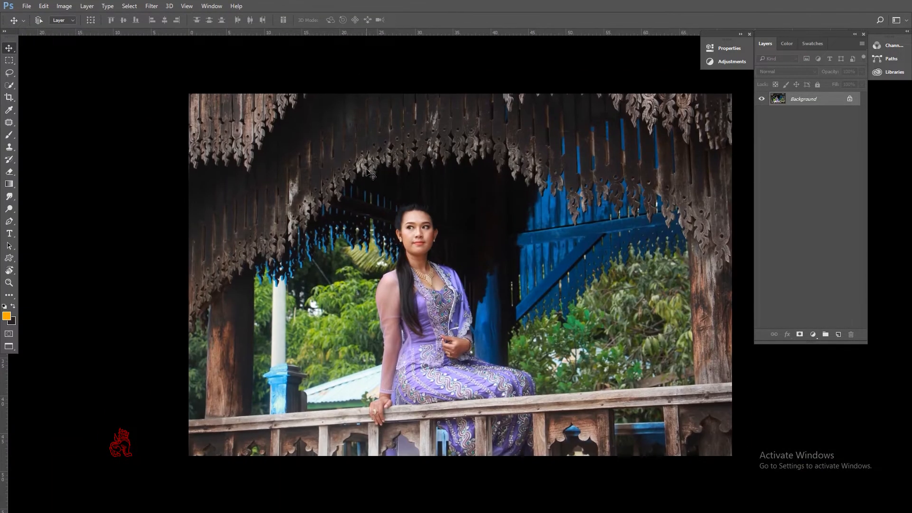
# Step: Reset the foreground and background colours to default black and white, and duplicate the Background layer
pyautogui.press('d')
pyautogui.moveTo(453, 204); pyautogui.dragTo(434, 211)
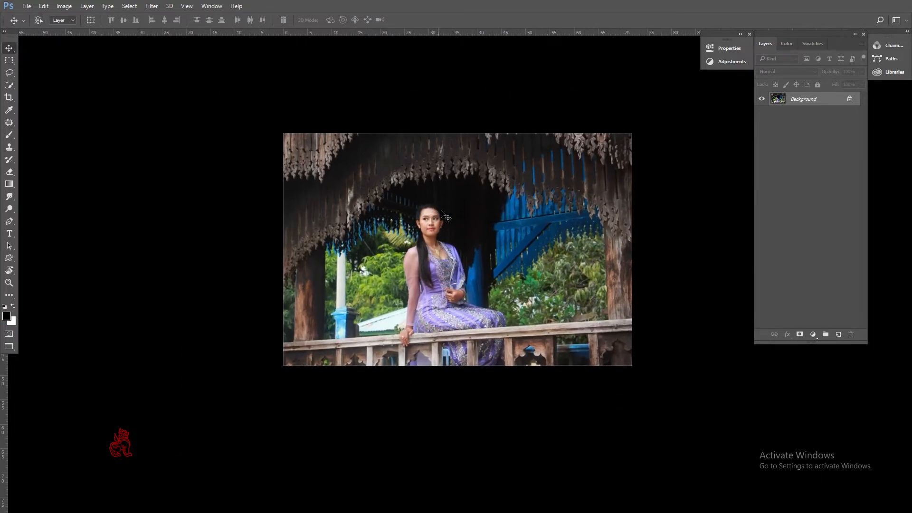
pyautogui.click(780, 100)
pyautogui.hotkey('ctrl', 'j')
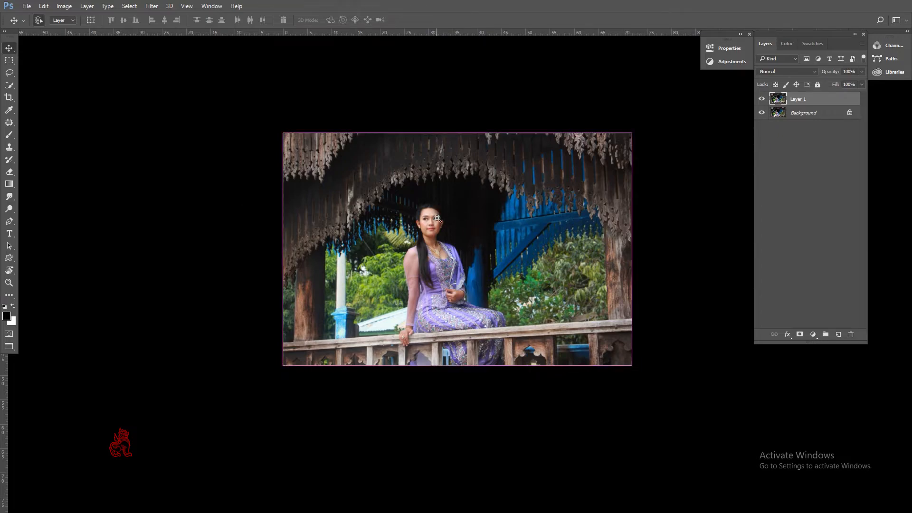
# Step: Add a Curves adjustment layer above Layer 1 and raise the middle of the RGB curve to brighten the image
pyautogui.moveTo(436, 217); pyautogui.dragTo(480, 242)
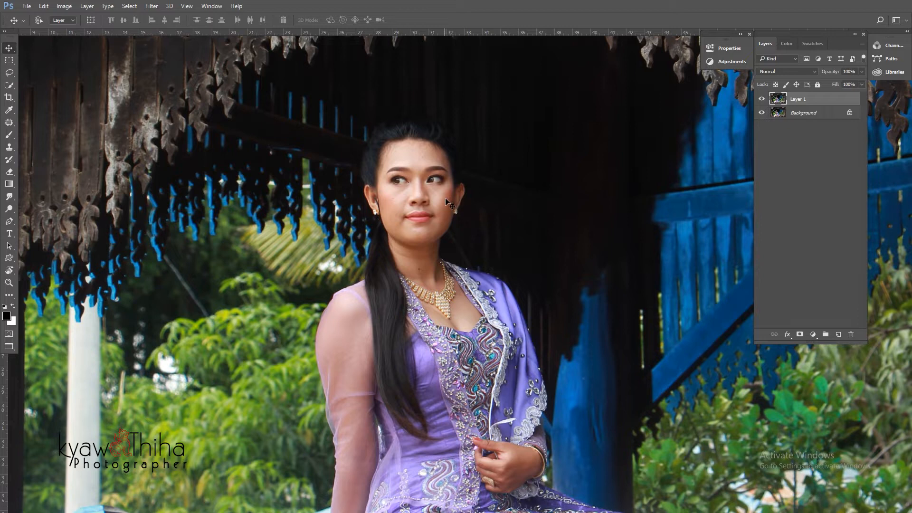
pyautogui.scroll(3, 452, 204)
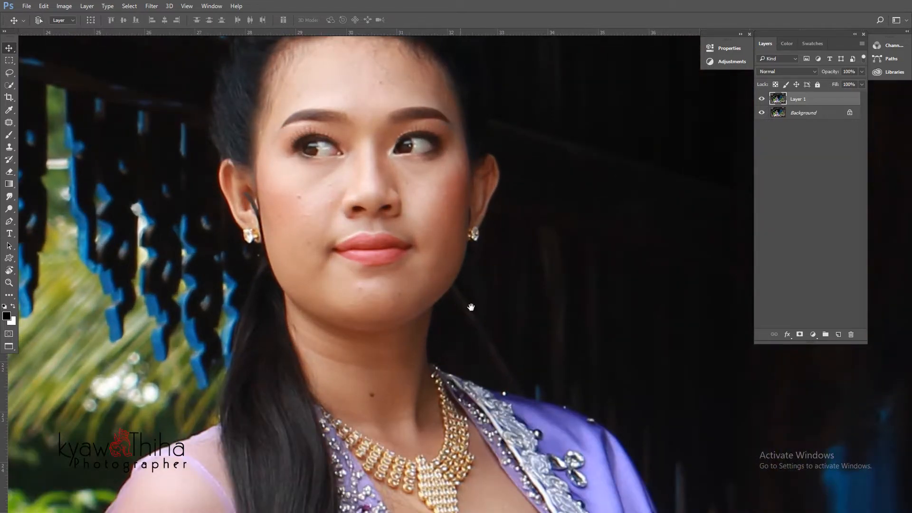
pyautogui.scroll(-2, 475, 298)
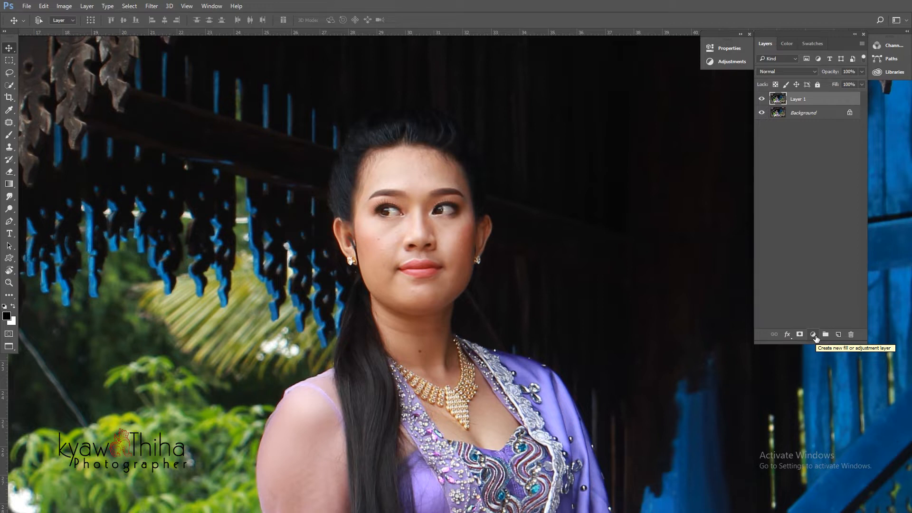
pyautogui.click(813, 335)
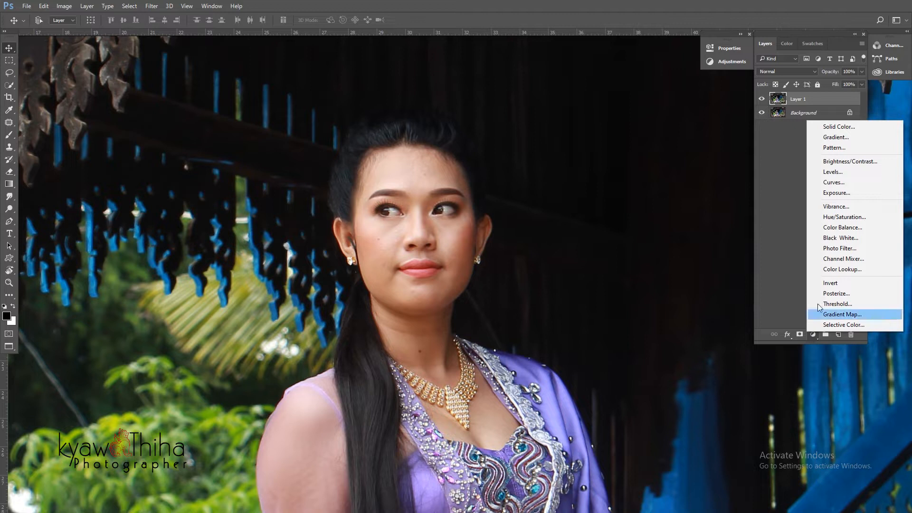
pyautogui.click(839, 185)
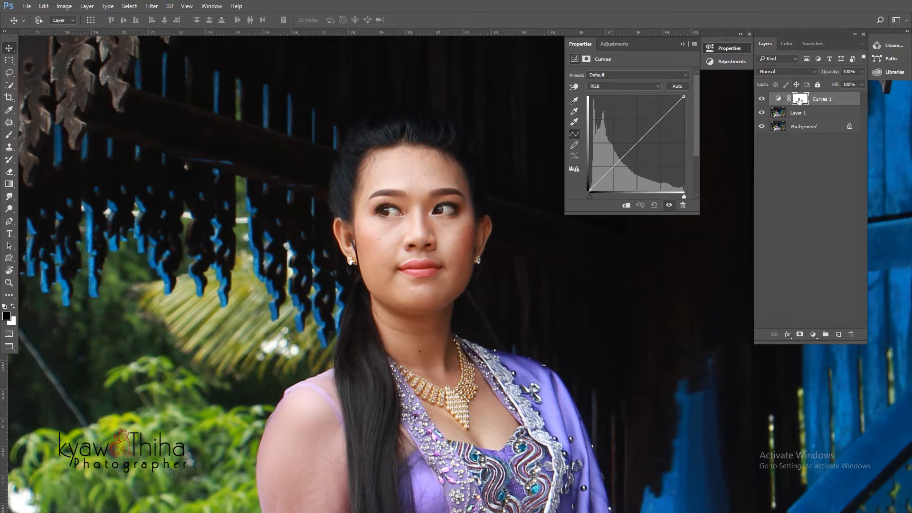
pyautogui.moveTo(633, 145); pyautogui.dragTo(629, 129)
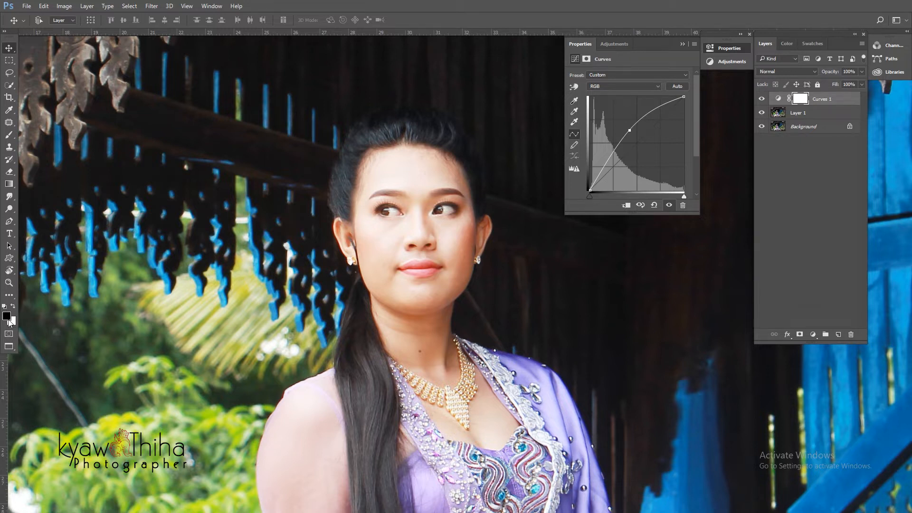
# Step: Make white the foreground colour and invert the Curves 1 layer mask to black
pyautogui.press('x')
pyautogui.press('x')
pyautogui.press('x')
pyautogui.hotkey('ctrl', 'i')
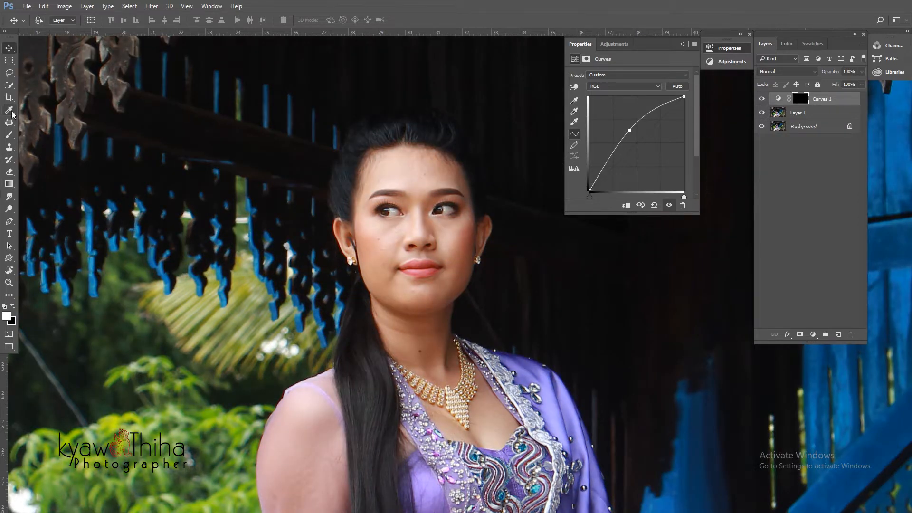
# Step: Set up the Brush tool with the Soft Round tip at 62 px and 0% hardness
pyautogui.click(8, 137)
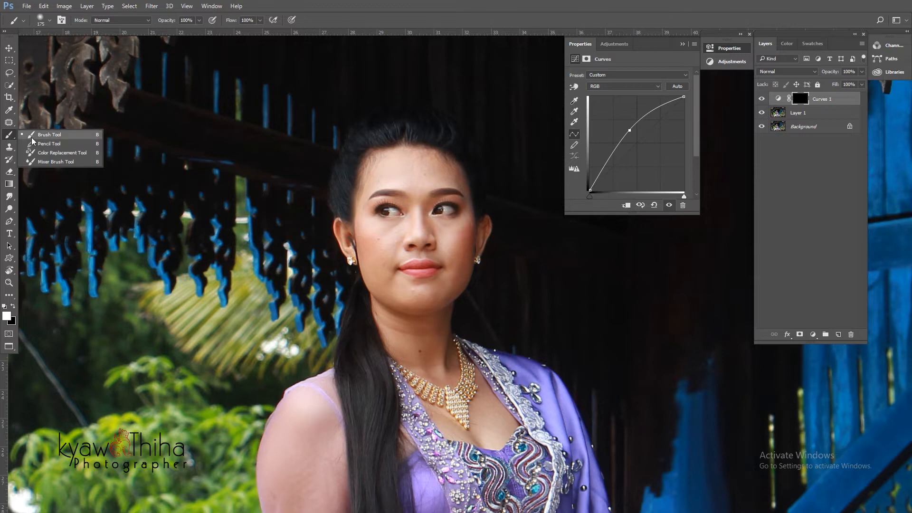
pyautogui.click(49, 135)
pyautogui.scroll(3, 456, 237)
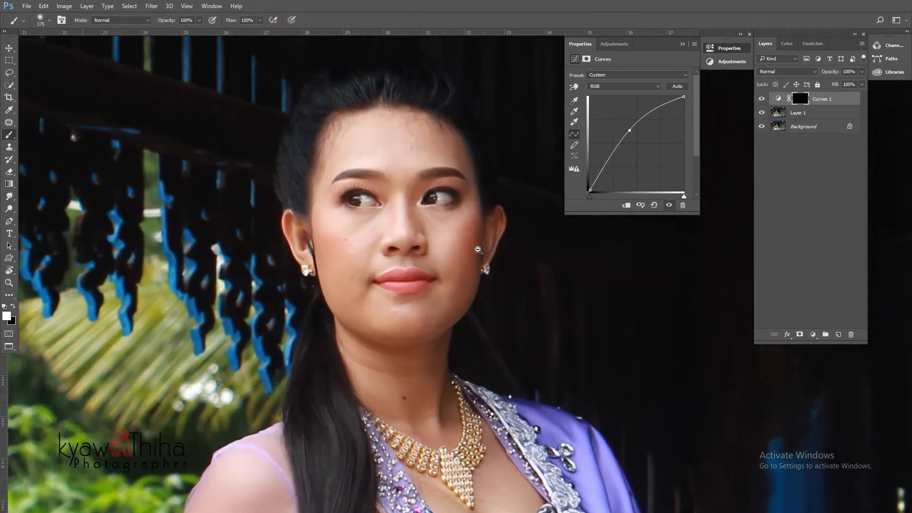
pyautogui.rightClick(306, 149)
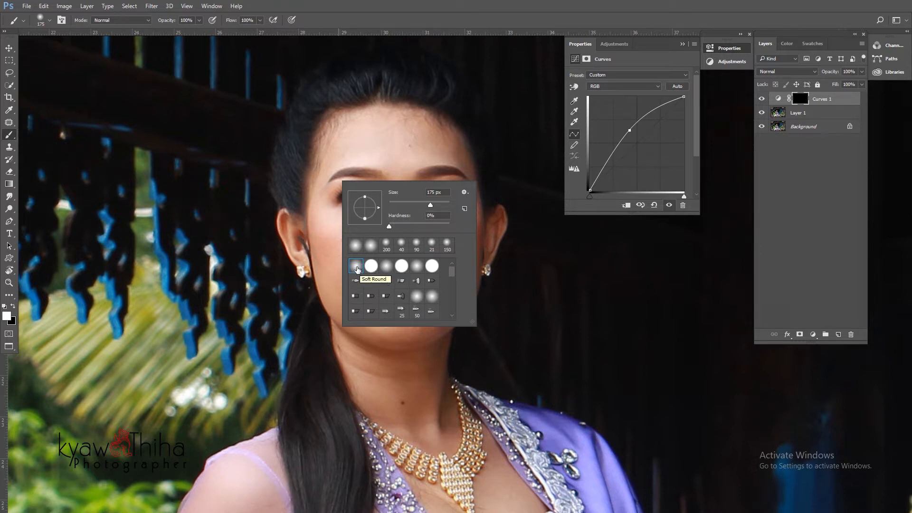
pyautogui.click(357, 269)
pyautogui.click(399, 105)
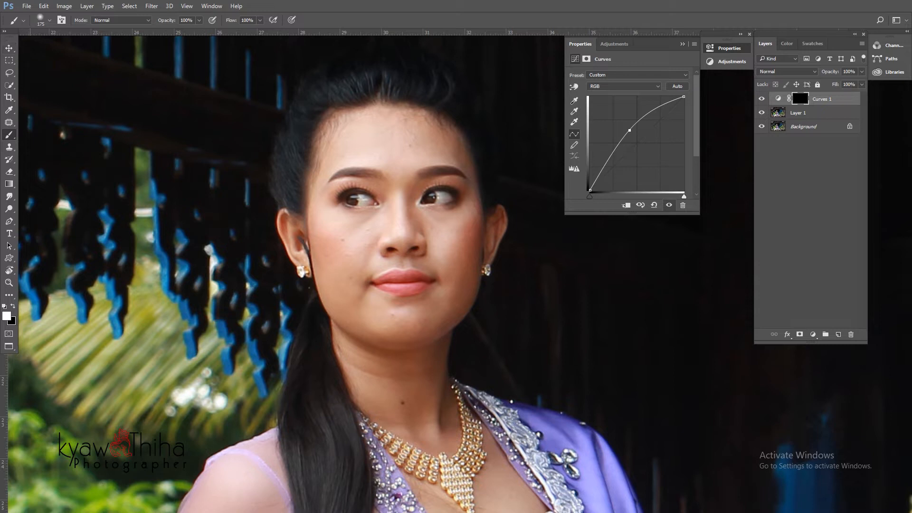
pyautogui.click(50, 20)
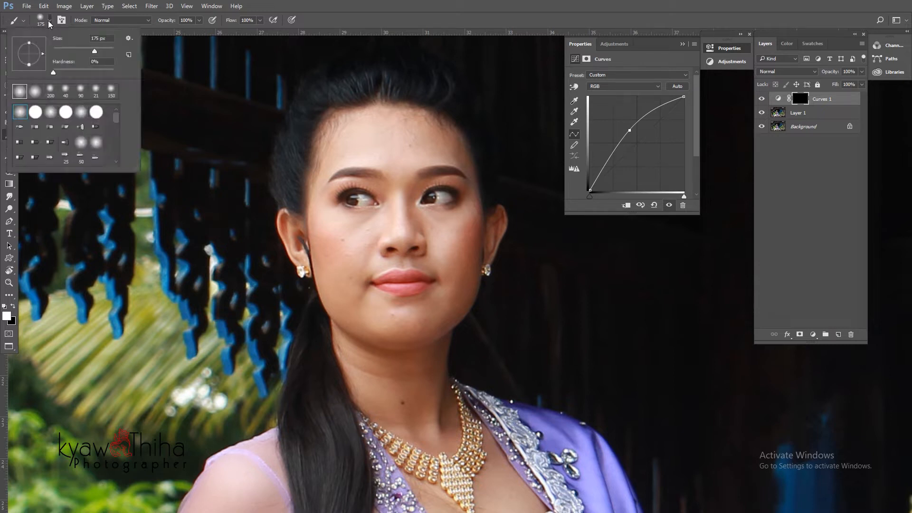
pyautogui.moveTo(94, 54); pyautogui.dragTo(75, 53)
pyautogui.click(155, 30)
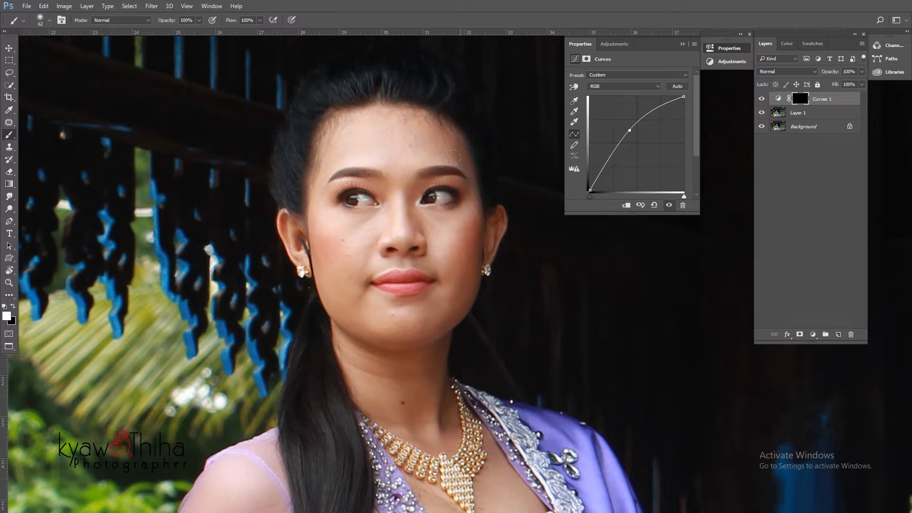
# Step: Paint white on the Curves 1 mask over the woman's face to brighten the skin
pyautogui.moveTo(451, 145)
pyautogui.mouseDown()
pyautogui.moveTo(469, 224)
pyautogui.moveTo(466, 268)
pyautogui.moveTo(425, 318)
pyautogui.moveTo(402, 329)
pyautogui.moveTo(439, 361)
pyautogui.moveTo(433, 411)
pyautogui.moveTo(354, 332)
pyautogui.moveTo(339, 195)
pyautogui.mouseUp()
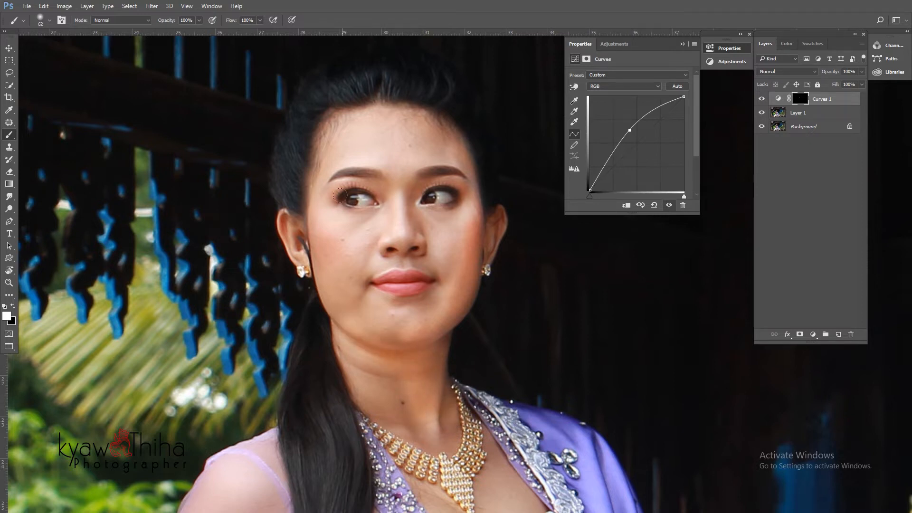
pyautogui.moveTo(443, 185); pyautogui.dragTo(414, 188)
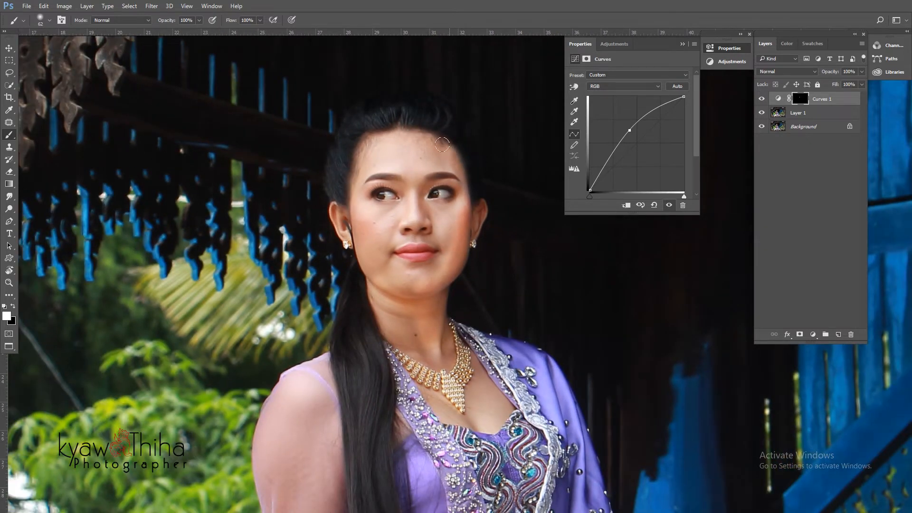
pyautogui.moveTo(468, 290); pyautogui.dragTo(444, 300)
# Step: Enlarge the brush to 125 px and paint white on the Curves 1 mask over the sleeved arm and both hands
pyautogui.moveTo(383, 340); pyautogui.dragTo(405, 352)
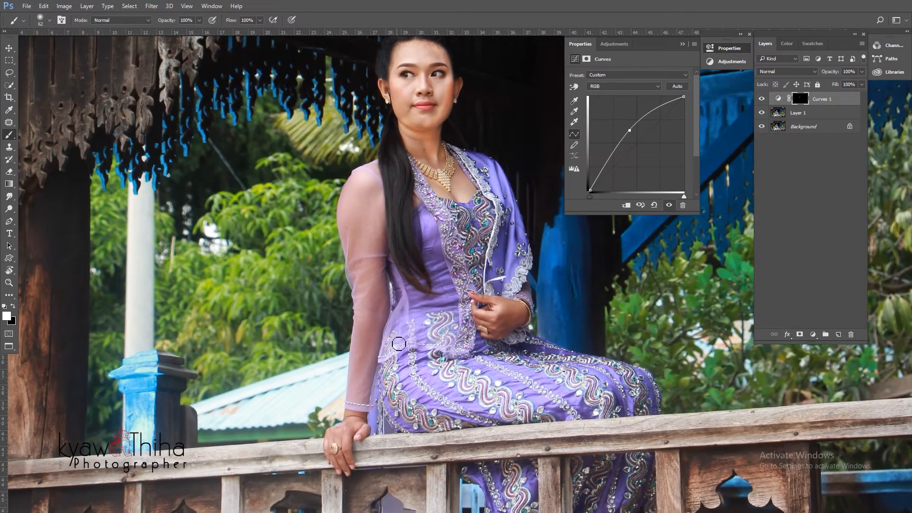
pyautogui.press(']')
pyautogui.press(']')
pyautogui.press(']')
pyautogui.press(']')
pyautogui.press(']')
pyautogui.press(']')
pyautogui.moveTo(354, 180)
pyautogui.mouseDown()
pyautogui.moveTo(354, 266)
pyautogui.moveTo(362, 231)
pyautogui.moveTo(367, 306)
pyautogui.moveTo(362, 412)
pyautogui.mouseUp()
pyautogui.press('[')
pyautogui.moveTo(501, 315)
pyautogui.mouseDown()
pyautogui.moveTo(497, 328)
pyautogui.moveTo(482, 315)
pyautogui.moveTo(494, 304)
pyautogui.moveTo(480, 300)
pyautogui.moveTo(514, 309)
pyautogui.moveTo(489, 330)
pyautogui.mouseUp()
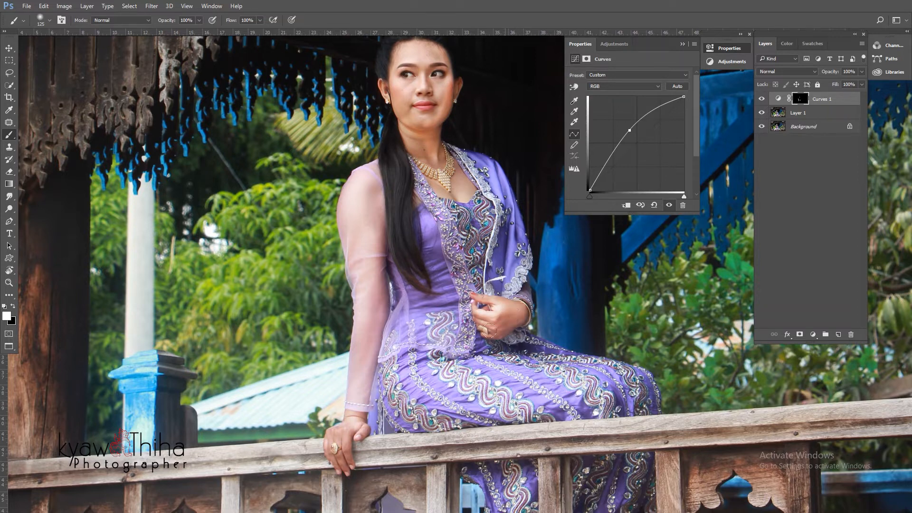
pyautogui.moveTo(347, 427)
pyautogui.mouseDown()
pyautogui.moveTo(339, 451)
pyautogui.moveTo(357, 417)
pyautogui.mouseUp()
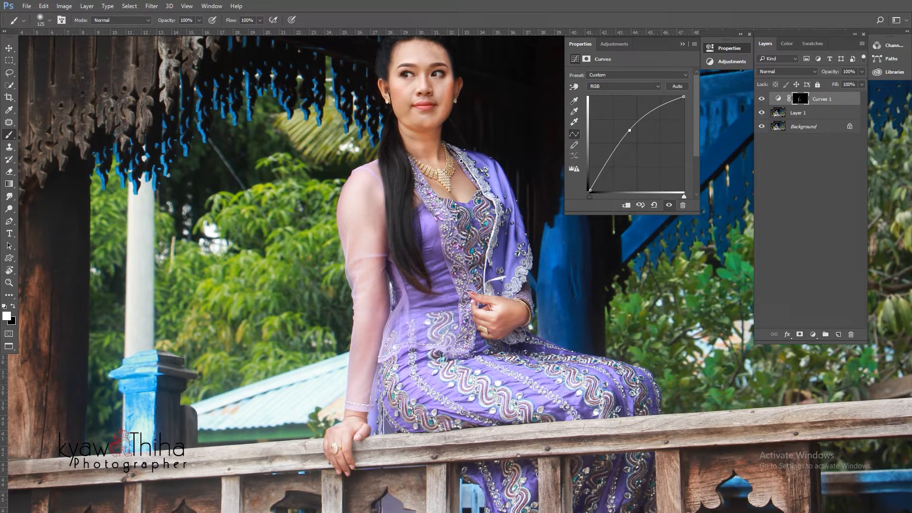
# Step: Compare the photo with and without Curves 1, and lower that layer's opacity to 56% and fill to 59%
pyautogui.scroll(-2, 461, 161)
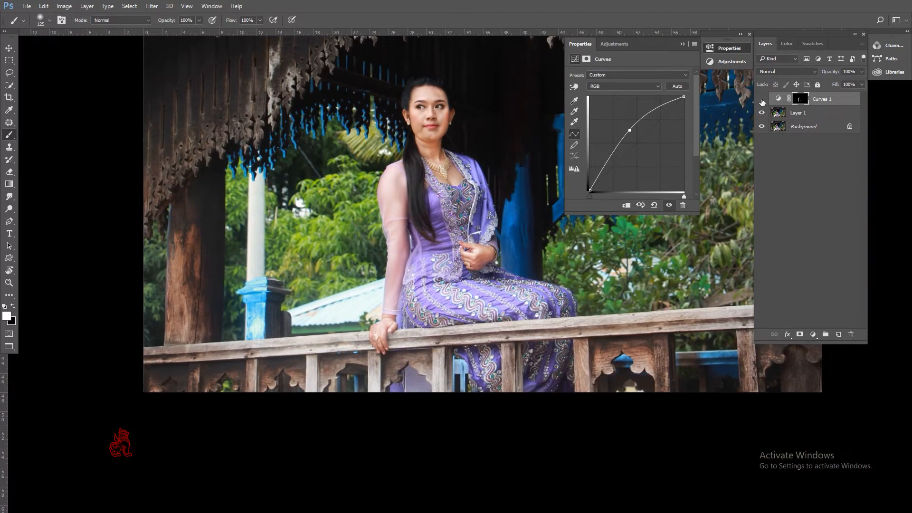
pyautogui.click(761, 101)
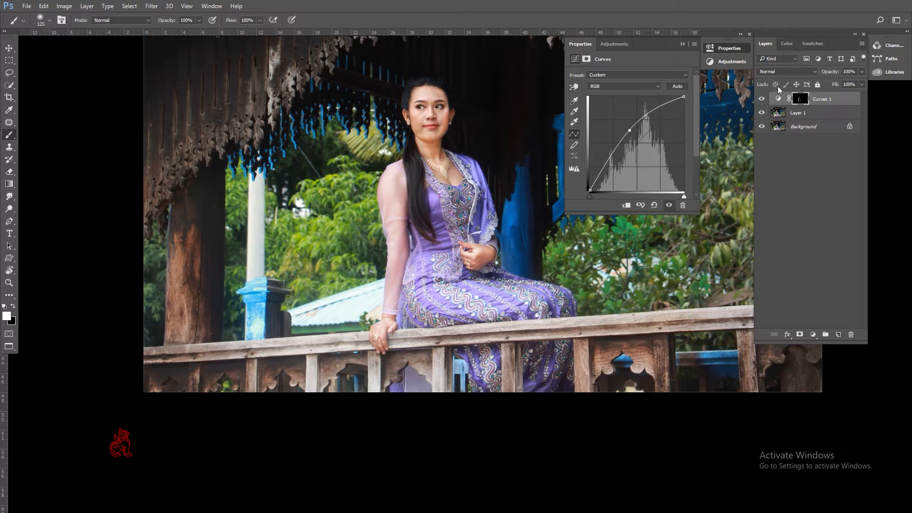
pyautogui.click(762, 100)
pyautogui.click(761, 99)
pyautogui.click(762, 99)
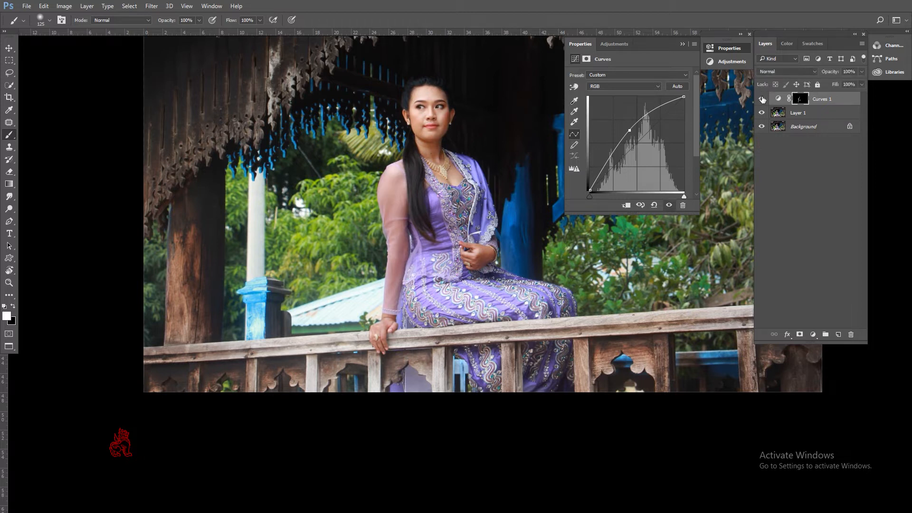
pyautogui.click(762, 99)
pyautogui.moveTo(834, 73)
pyautogui.mouseDown()
pyautogui.moveTo(820, 74)
pyautogui.moveTo(827, 86)
pyautogui.mouseUp()
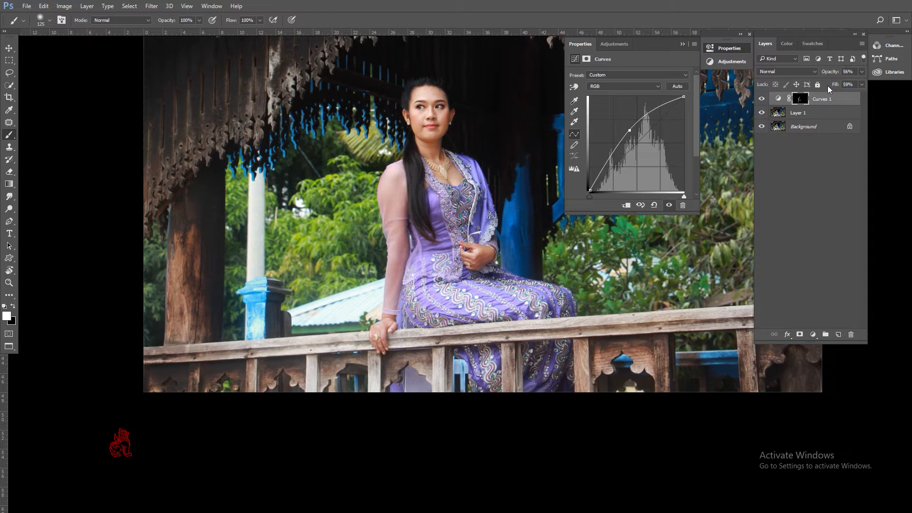
# Step: Examine the softened skin brightening by comparing the whole photo with Curves 1 hidden and shown
pyautogui.click(759, 100)
pyautogui.click(759, 100)
pyautogui.moveTo(384, 154); pyautogui.dragTo(368, 161)
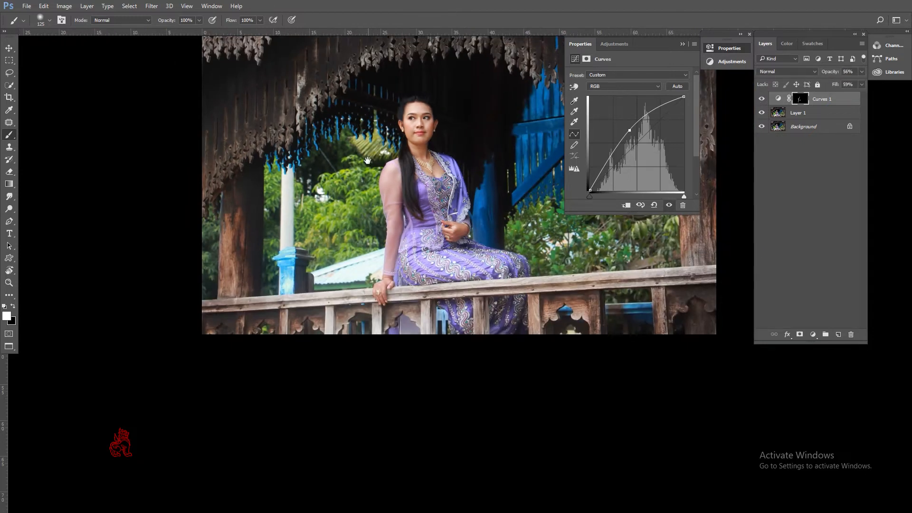
pyautogui.click(761, 100)
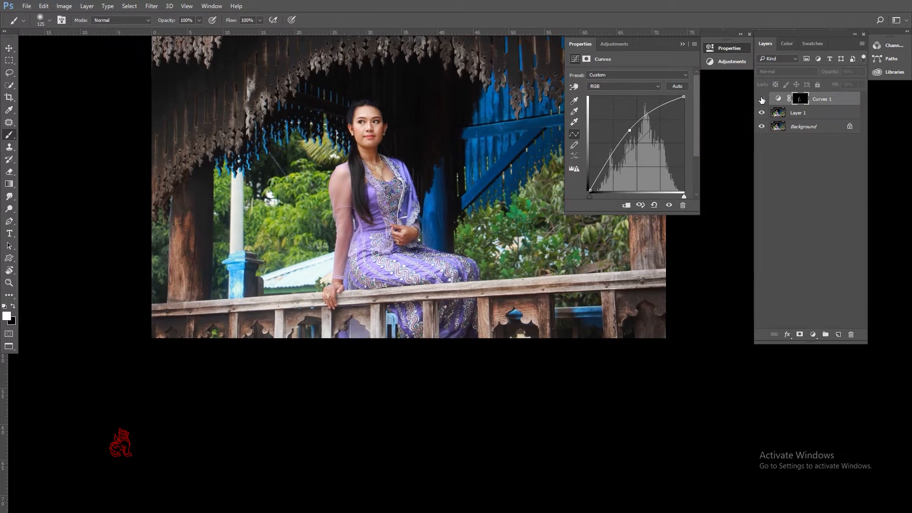
pyautogui.click(761, 99)
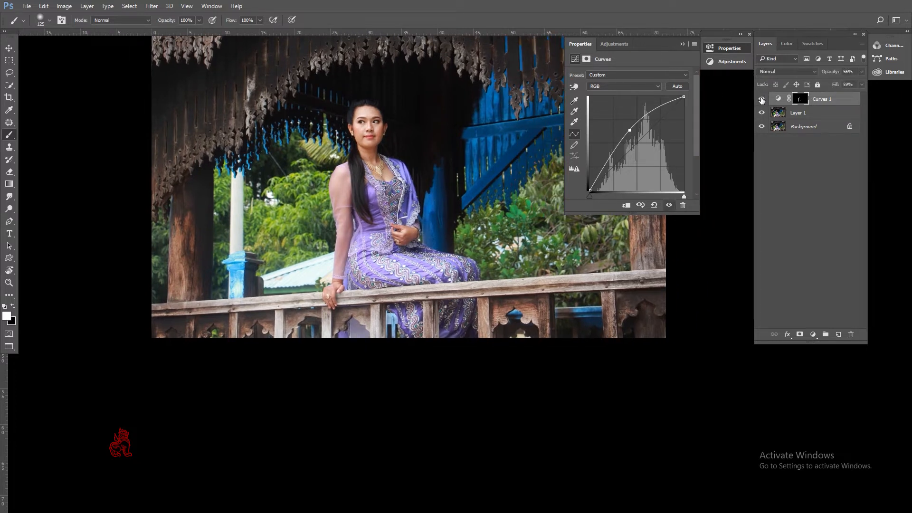
pyautogui.click(761, 99)
pyautogui.click(761, 99)
pyautogui.scroll(-2, 395, 140)
pyautogui.moveTo(380, 144); pyautogui.dragTo(399, 199)
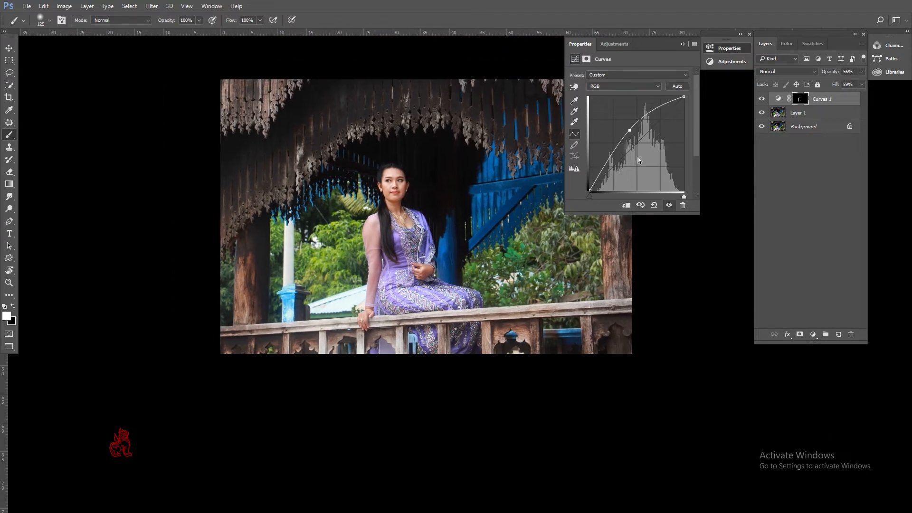
pyautogui.click(761, 98)
pyautogui.click(762, 98)
pyautogui.click(761, 99)
pyautogui.click(761, 98)
pyautogui.hotkey('ctrl', '0')
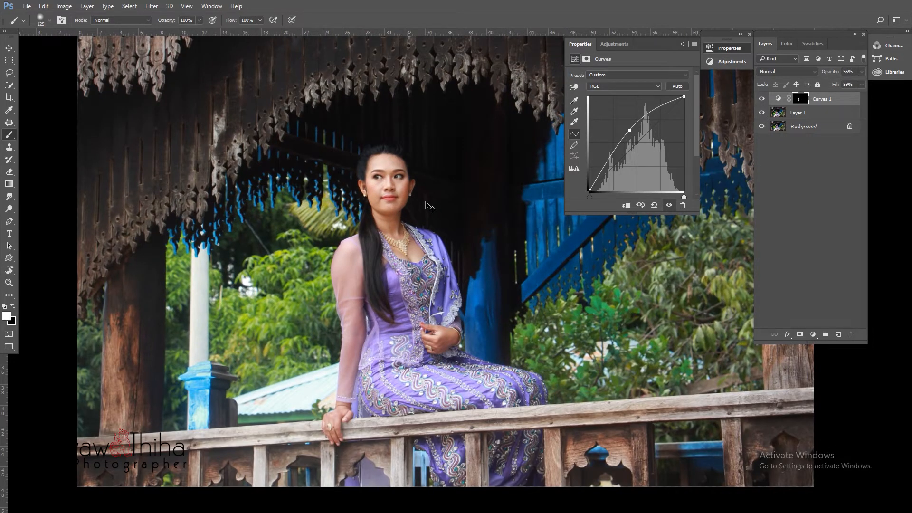
# Step: Merge Curves 1 down into Layer 1 and add a darkening Curves adjustment layer with its mask inverted to black
pyautogui.hotkey('ctrl', 'e')
pyautogui.moveTo(393, 191)
pyautogui.mouseDown()
pyautogui.moveTo(440, 214)
pyautogui.moveTo(417, 197)
pyautogui.moveTo(375, 197)
pyautogui.moveTo(434, 202)
pyautogui.moveTo(378, 192)
pyautogui.mouseUp()
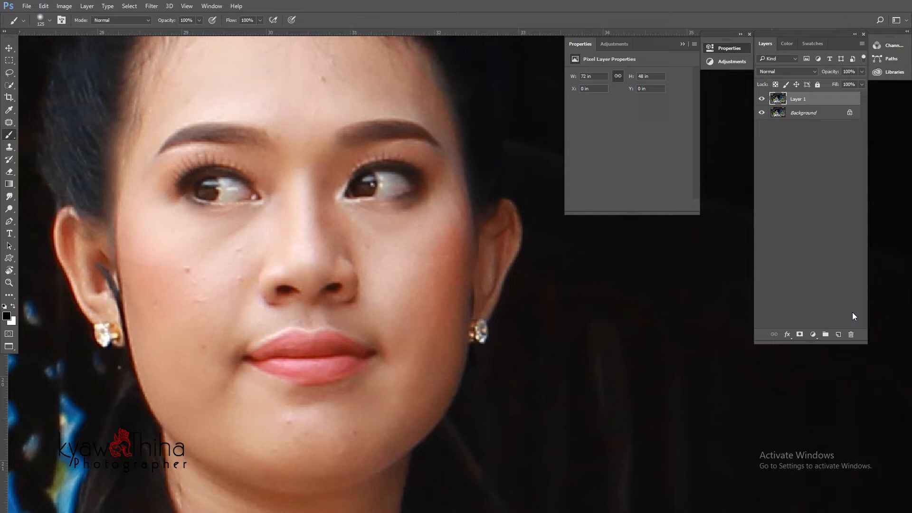
pyautogui.click(808, 335)
pyautogui.click(825, 184)
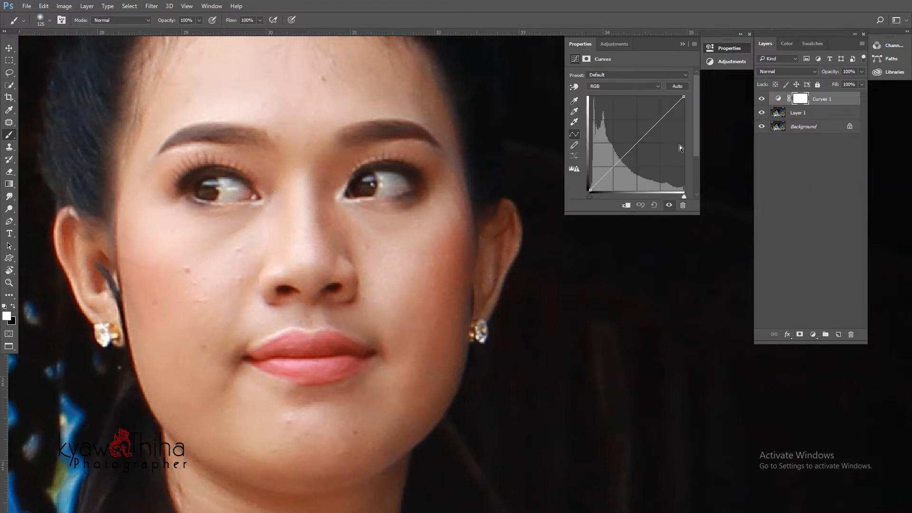
pyautogui.moveTo(641, 140); pyautogui.dragTo(652, 152)
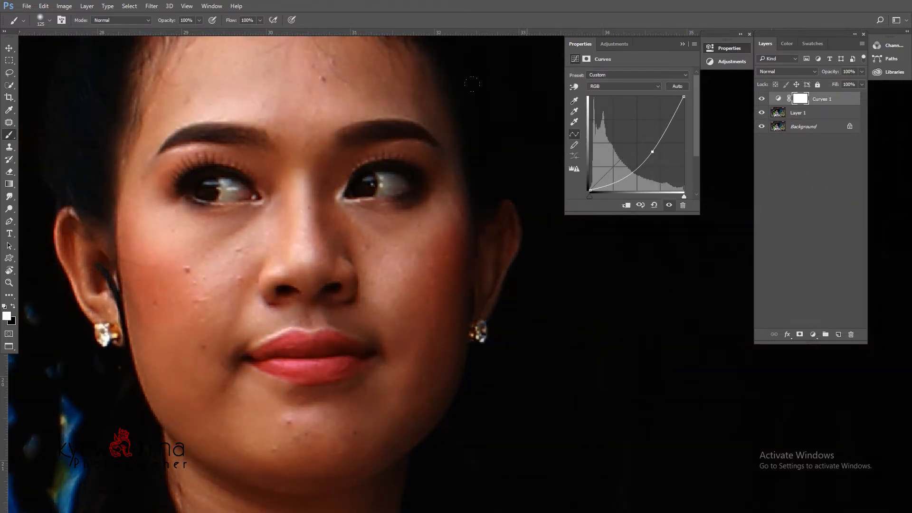
pyautogui.hotkey('ctrl', 'i')
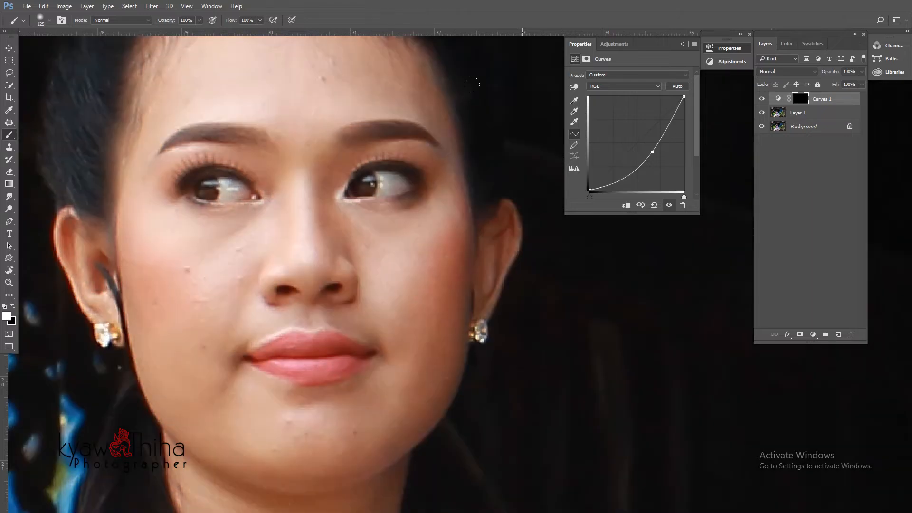
# Step: Reduce the brush to 7 px and paint white on the Curves 1 mask along the lash lines of both eyes
pyautogui.click(49, 20)
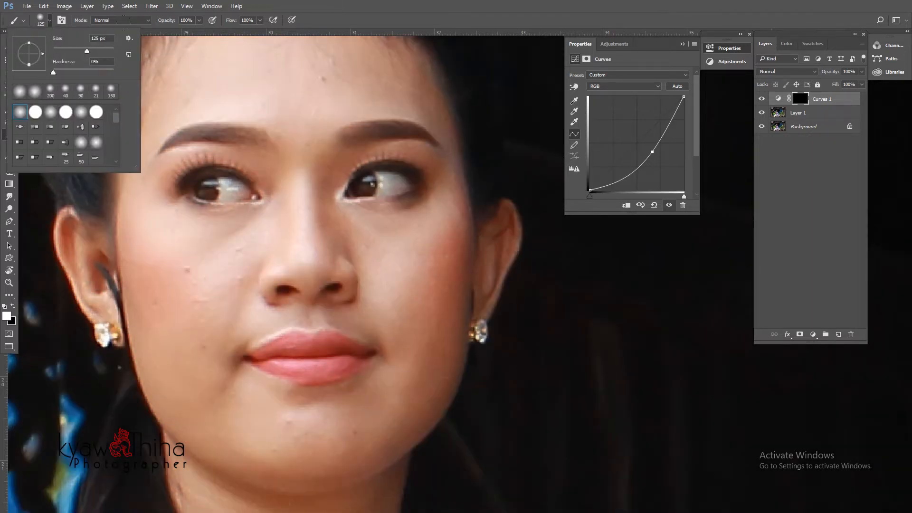
pyautogui.click(49, 20)
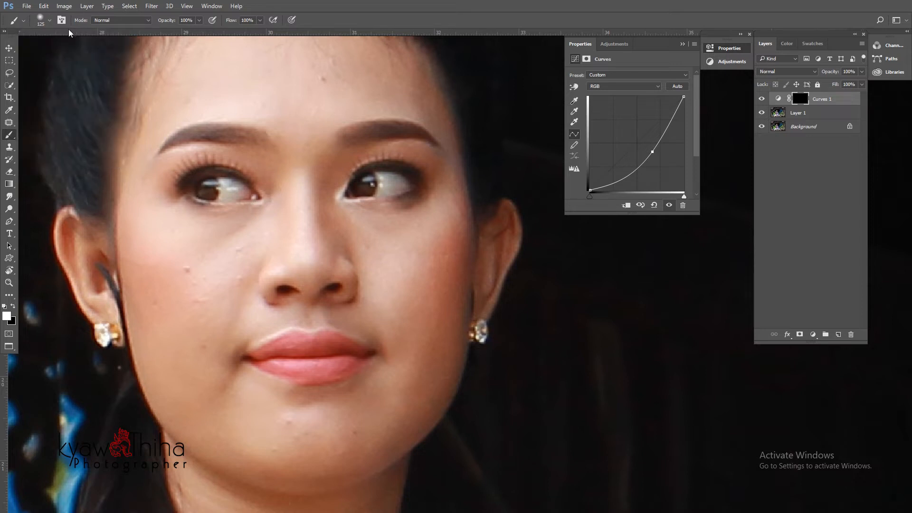
pyautogui.click(49, 20)
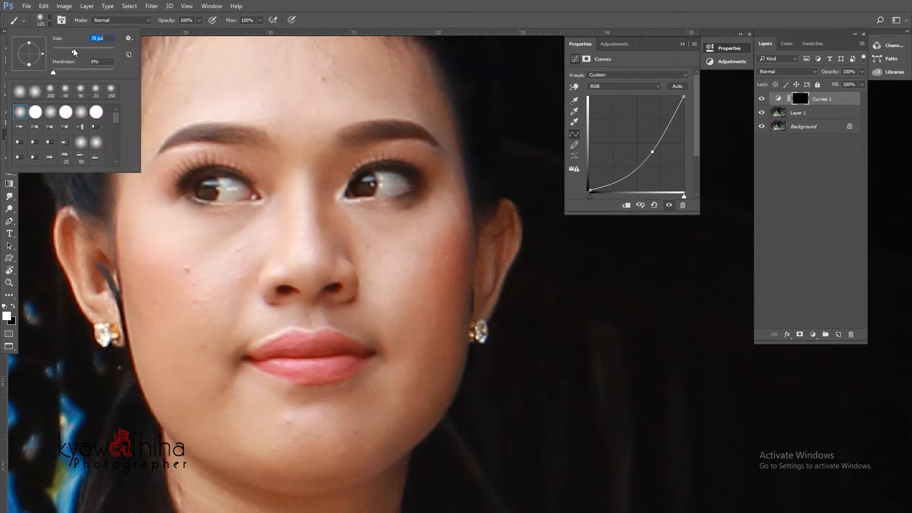
pyautogui.moveTo(63, 49); pyautogui.dragTo(55, 50)
pyautogui.click(419, 193)
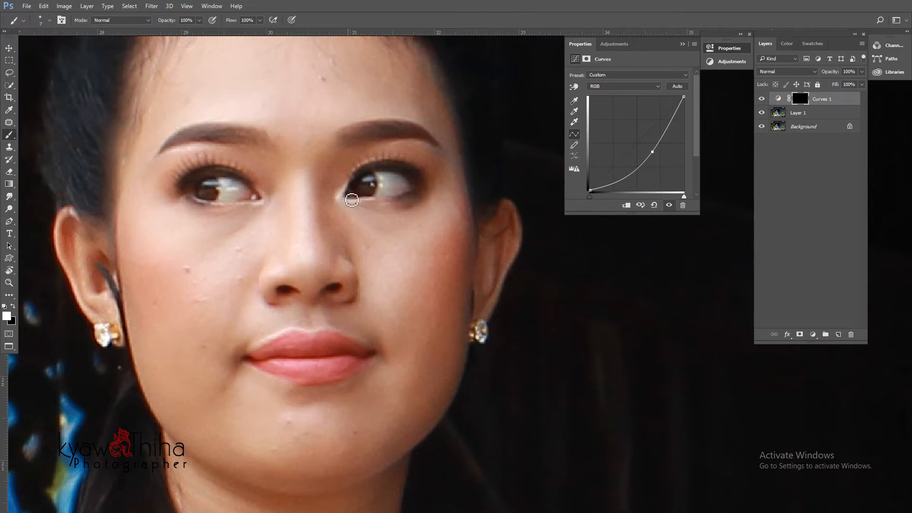
pyautogui.moveTo(352, 200); pyautogui.dragTo(428, 190)
pyautogui.moveTo(356, 195)
pyautogui.mouseDown()
pyautogui.moveTo(387, 176)
pyautogui.moveTo(430, 195)
pyautogui.mouseUp()
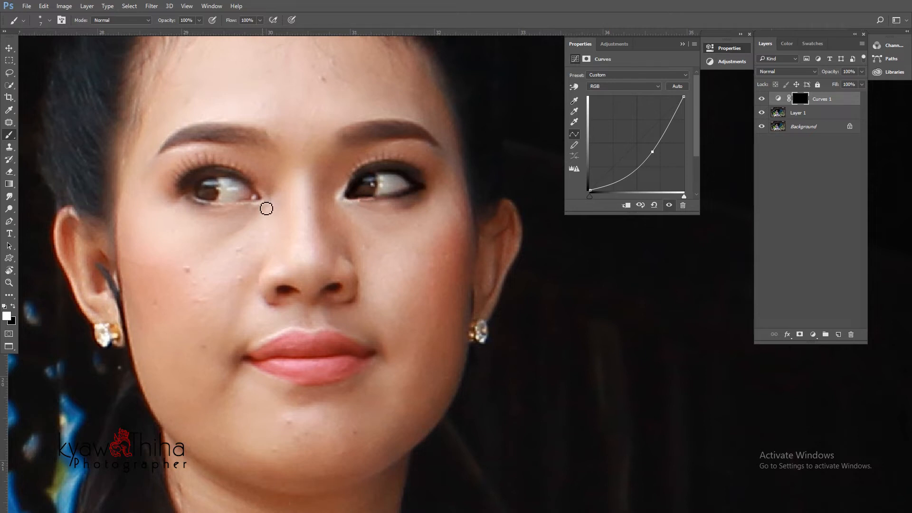
pyautogui.moveTo(267, 208)
pyautogui.mouseDown()
pyautogui.moveTo(222, 177)
pyautogui.moveTo(186, 198)
pyautogui.moveTo(268, 202)
pyautogui.moveTo(226, 178)
pyautogui.moveTo(184, 199)
pyautogui.mouseUp()
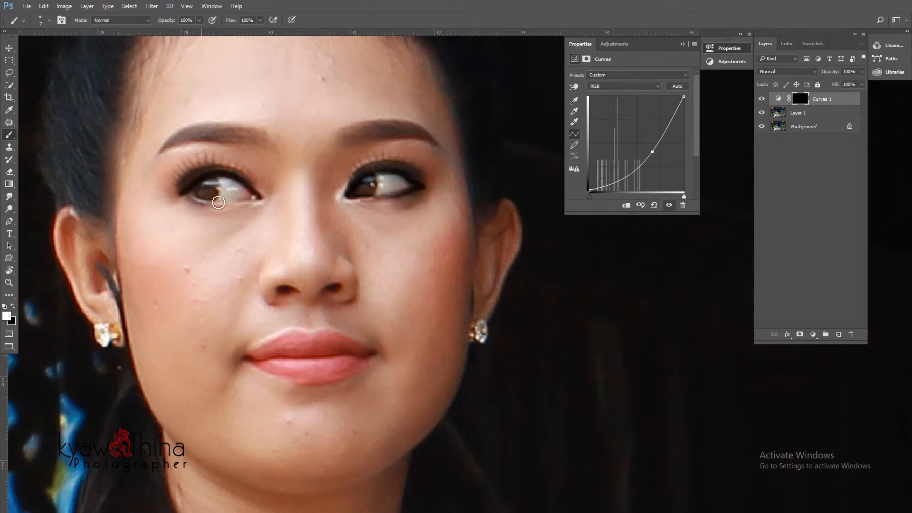
pyautogui.moveTo(261, 204); pyautogui.dragTo(198, 199)
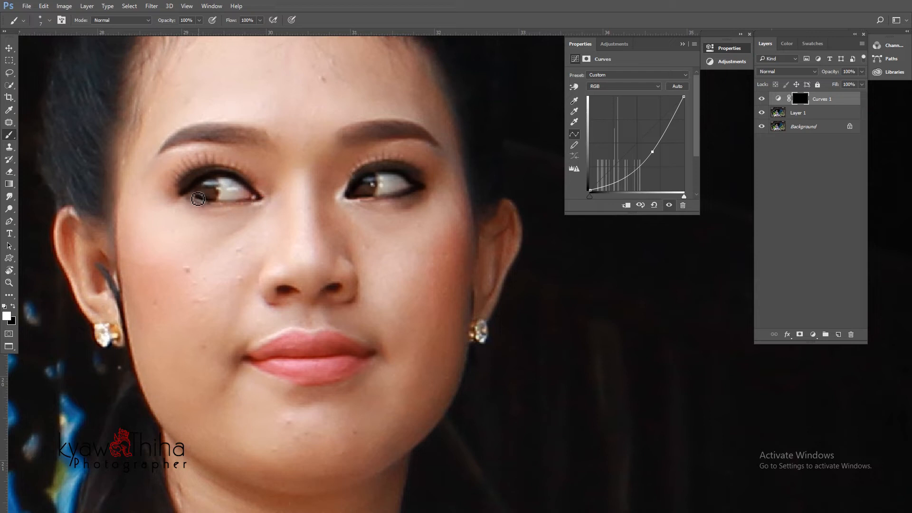
# Step: Lower Curves 1 to 60% opacity and 81% fill, and check the eyes with the layer hidden and shown
pyautogui.scroll(-2, 299, 173)
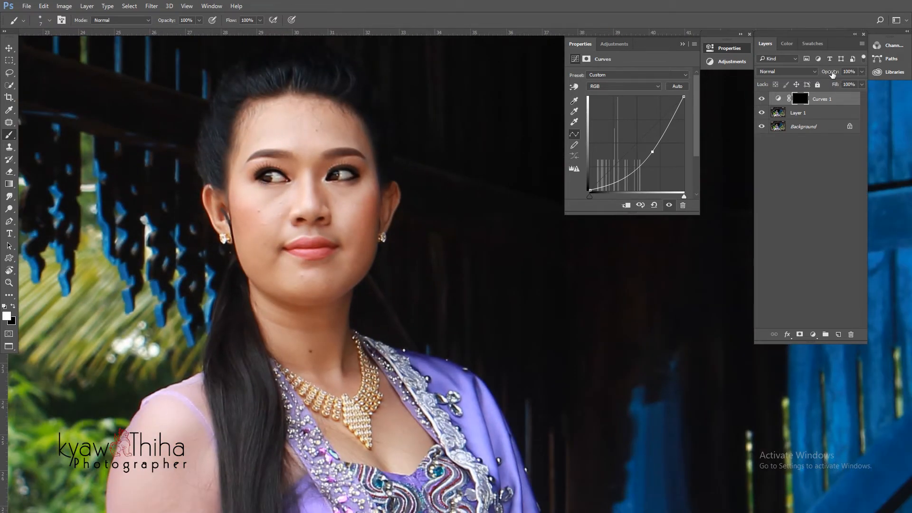
pyautogui.moveTo(832, 74)
pyautogui.mouseDown()
pyautogui.moveTo(827, 88)
pyautogui.moveTo(818, 73)
pyautogui.mouseUp()
pyautogui.click(760, 100)
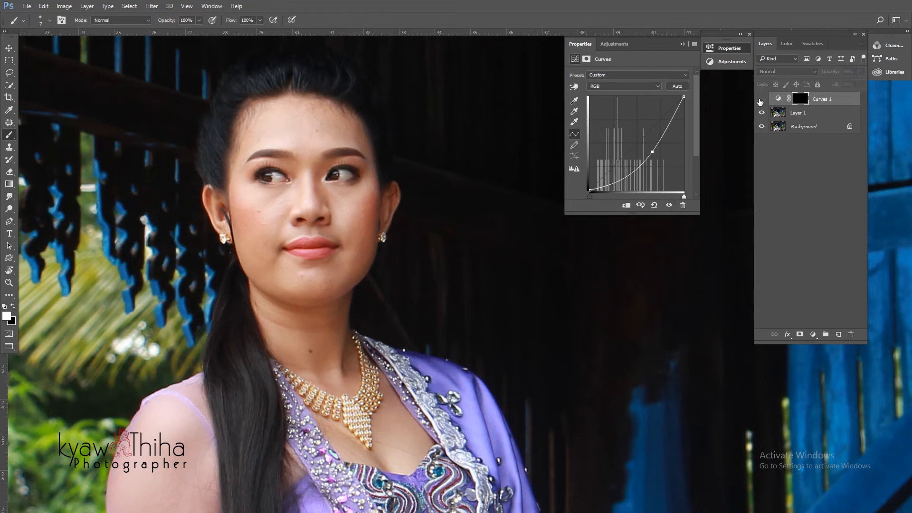
pyautogui.click(761, 99)
# Step: Compare the eye darkening with Curves 1 hidden and shown, in the whole photo and close up on the face
pyautogui.hotkey('ctrl', '-')
pyautogui.hotkey('ctrl', '-')
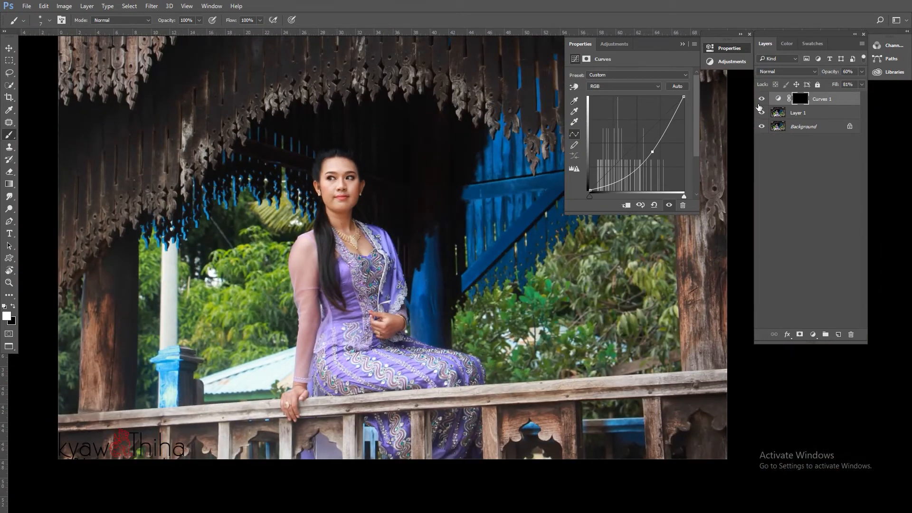
pyautogui.click(761, 99)
pyautogui.click(762, 100)
pyautogui.click(761, 99)
pyautogui.click(761, 100)
pyautogui.click(761, 100)
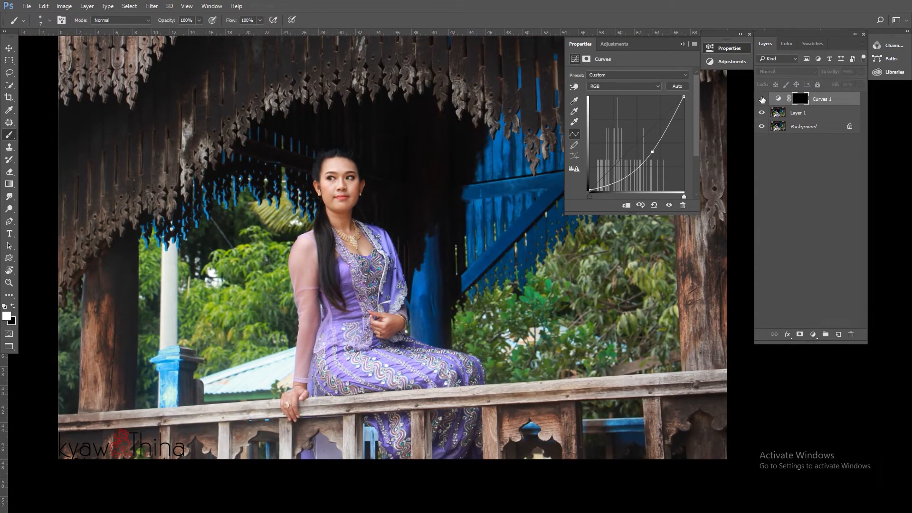
pyautogui.click(761, 100)
pyautogui.keyDown('ctrl'); pyautogui.click(339, 174); pyautogui.keyUp('ctrl')
pyautogui.keyDown('ctrl'); pyautogui.click(343, 191); pyautogui.keyUp('ctrl')
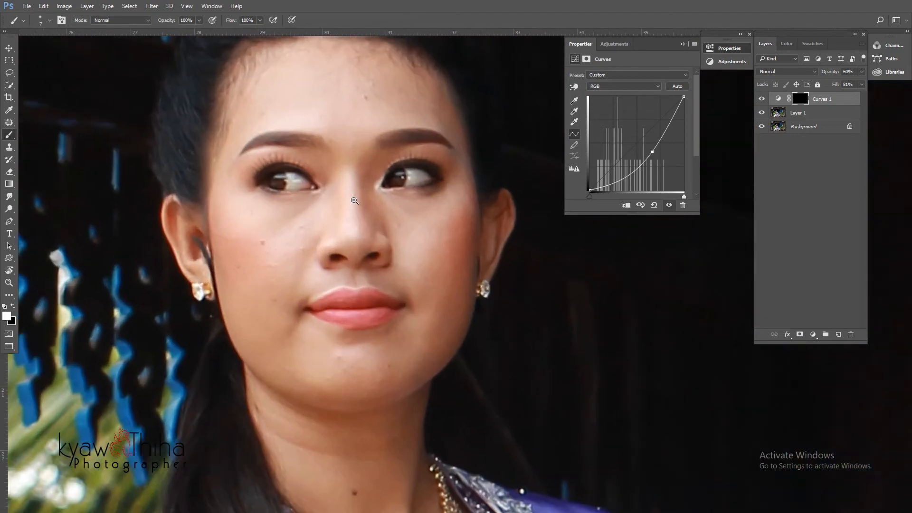
pyautogui.click(761, 99)
pyautogui.click(762, 99)
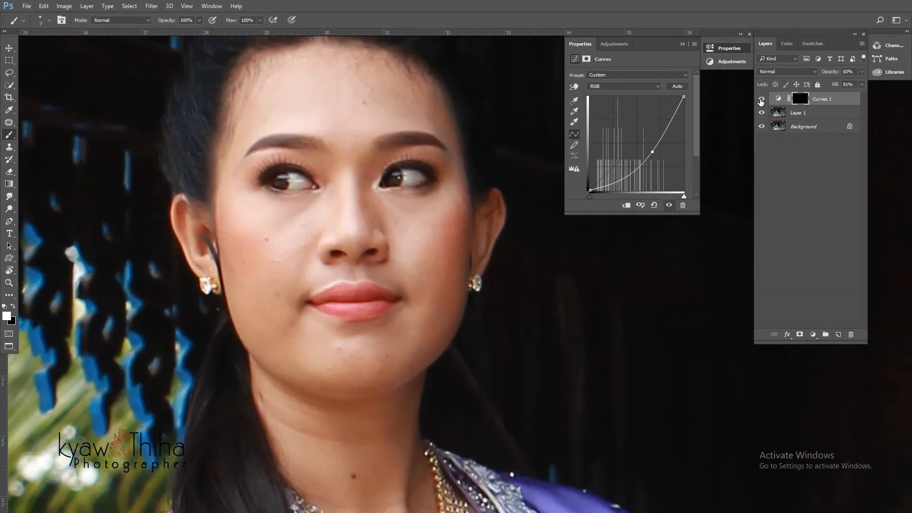
pyautogui.click(761, 100)
pyautogui.click(762, 100)
pyautogui.hotkey('ctrl', '0')
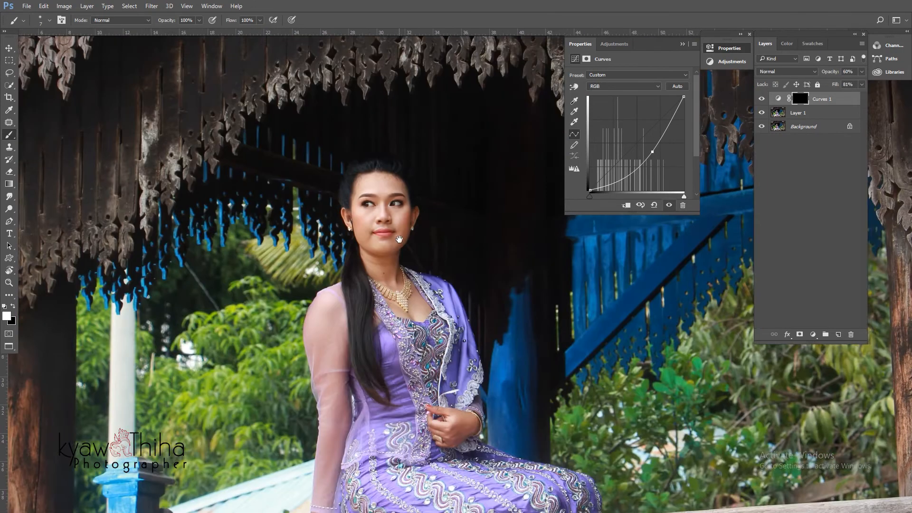
# Step: Set the brush to 25 px and paint white on the Curves 1 mask over both eyebrows to darken them
pyautogui.keyDown('ctrl'); pyautogui.click(313, 199); pyautogui.keyUp('ctrl')
pyautogui.keyDown('ctrl'); pyautogui.click(318, 209); pyautogui.keyUp('ctrl')
pyautogui.keyDown('ctrl'); pyautogui.click(322, 212); pyautogui.keyUp('ctrl')
pyautogui.keyDown('ctrl'); pyautogui.click(322, 212); pyautogui.keyUp('ctrl')
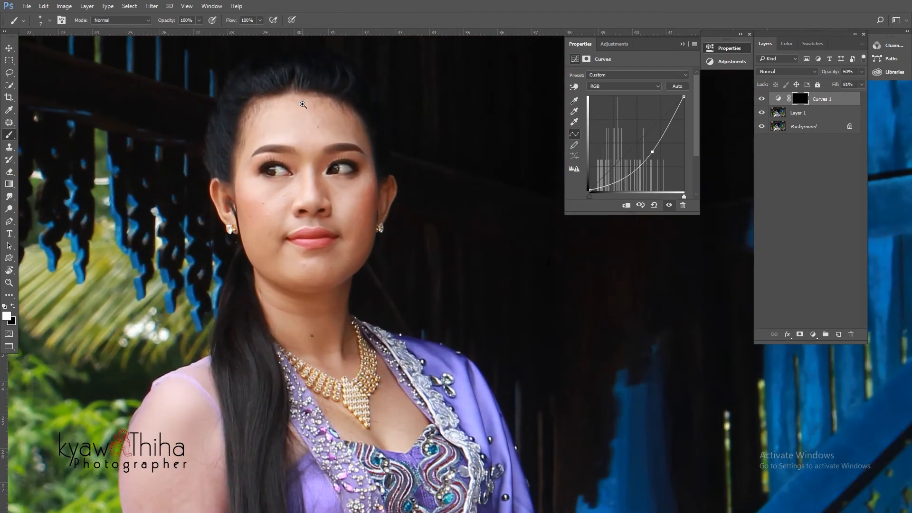
pyautogui.keyDown('ctrl'); pyautogui.click(333, 205); pyautogui.keyUp('ctrl')
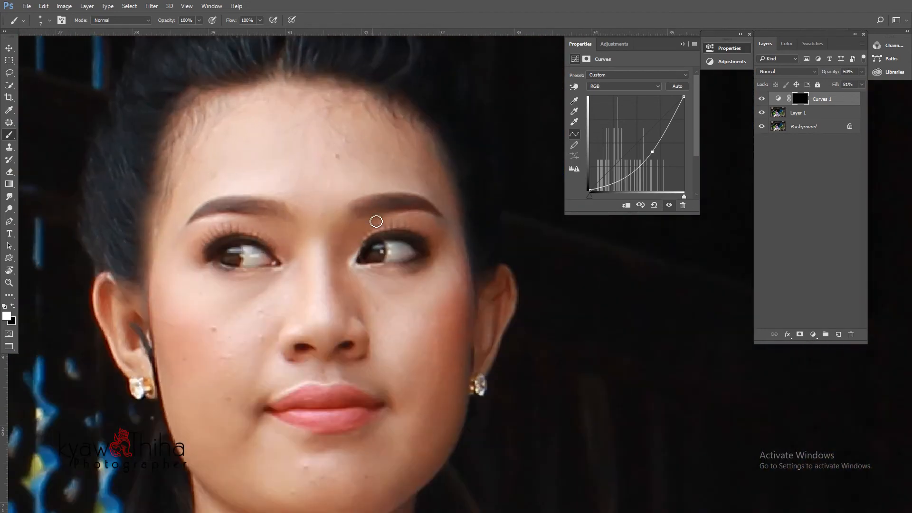
pyautogui.click(49, 20)
pyautogui.moveTo(58, 52); pyautogui.dragTo(61, 51)
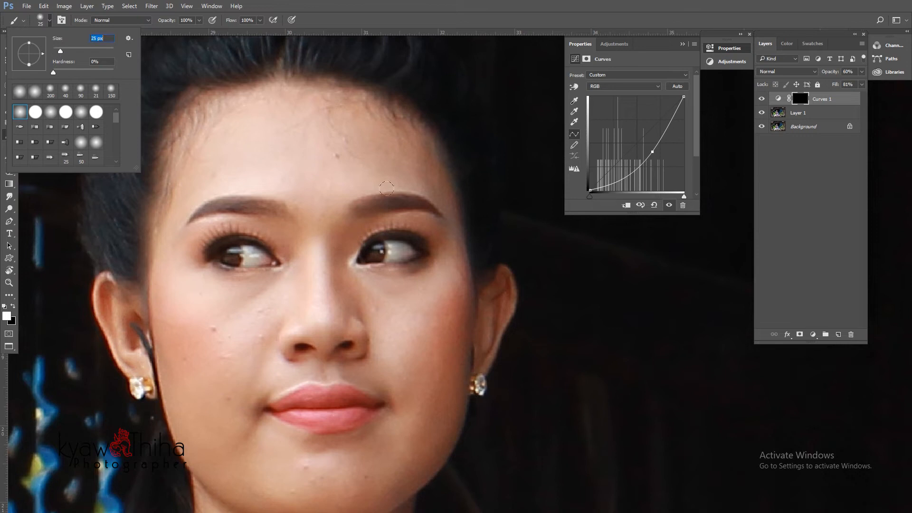
pyautogui.click(368, 204)
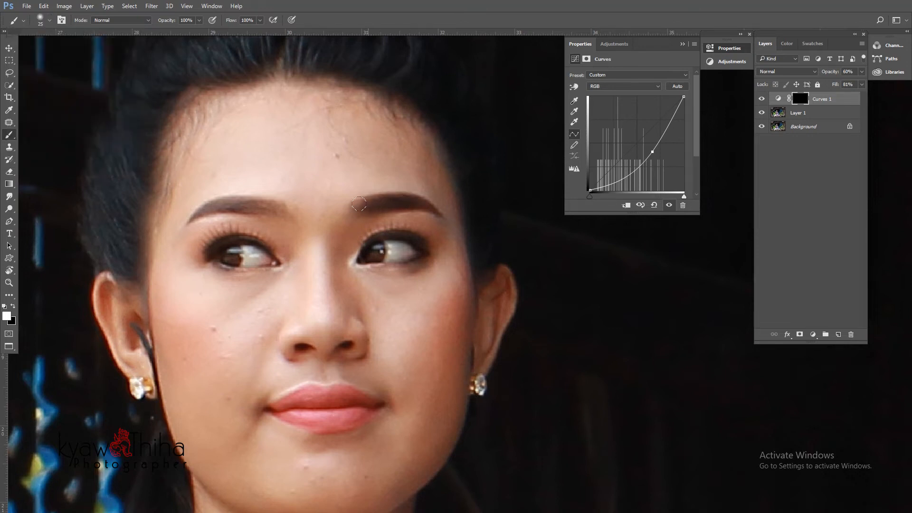
pyautogui.moveTo(278, 209)
pyautogui.mouseDown()
pyautogui.moveTo(211, 203)
pyautogui.moveTo(255, 208)
pyautogui.moveTo(201, 210)
pyautogui.mouseUp()
pyautogui.moveTo(380, 188); pyautogui.dragTo(328, 205)
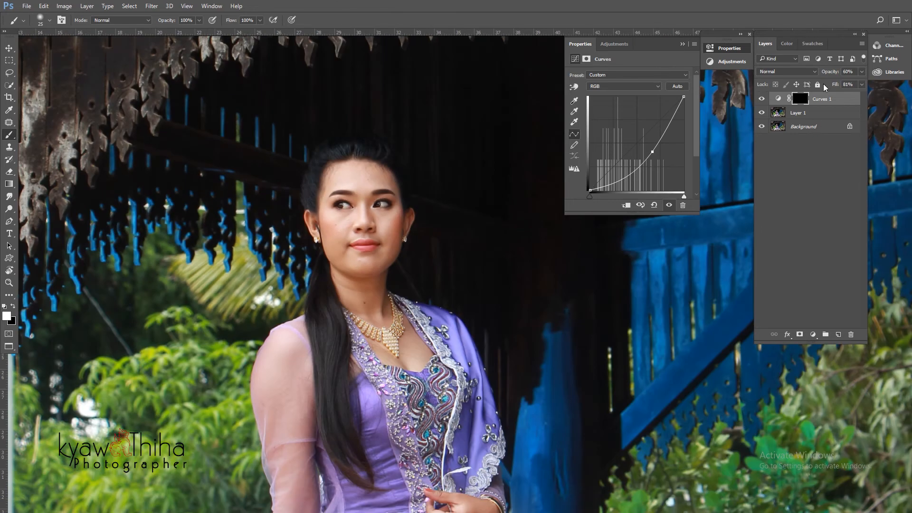
# Step: Compare the whole retouched photo with Curves 1 hidden and shown, and with the original Background layer
pyautogui.click(761, 100)
pyautogui.click(761, 99)
pyautogui.scroll(-5, 376, 202)
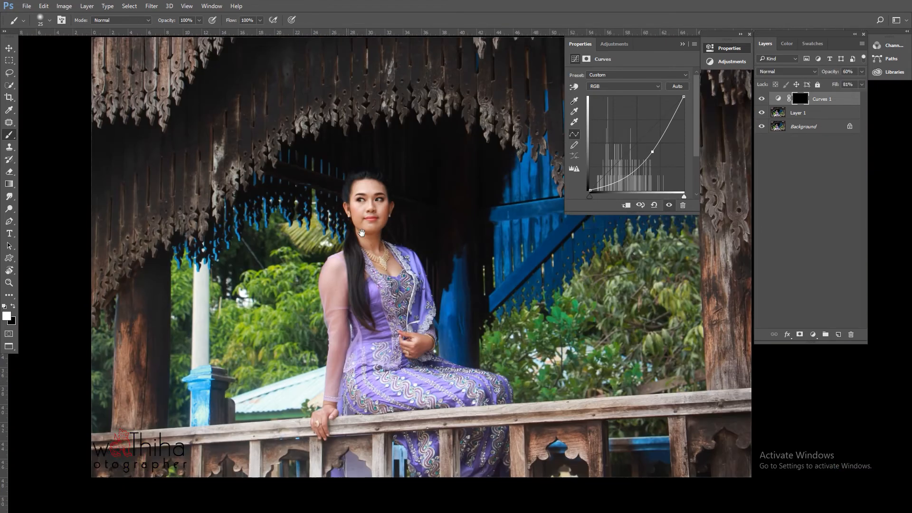
pyautogui.moveTo(406, 262); pyautogui.dragTo(357, 219)
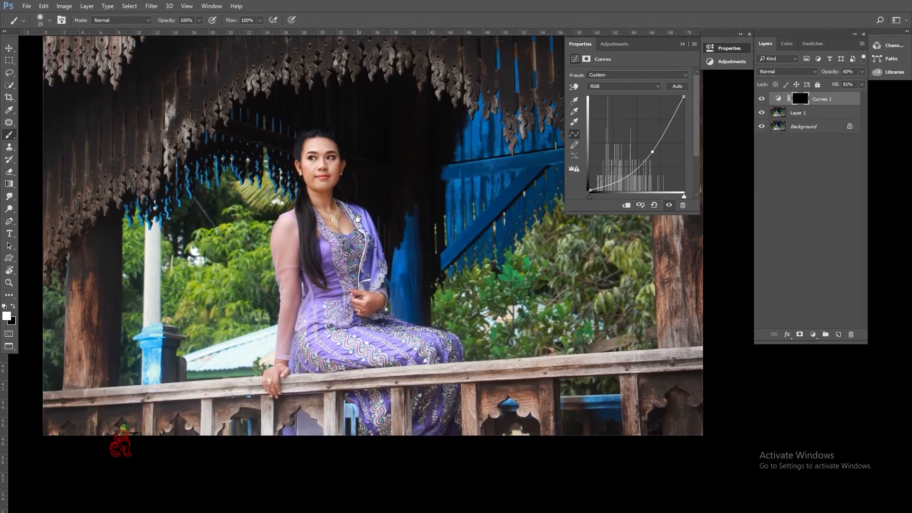
pyautogui.click(762, 127)
pyautogui.click(762, 127)
pyautogui.click(763, 127)
pyautogui.click(762, 127)
pyautogui.moveTo(417, 171); pyautogui.dragTo(381, 176)
pyautogui.moveTo(411, 186); pyautogui.dragTo(384, 185)
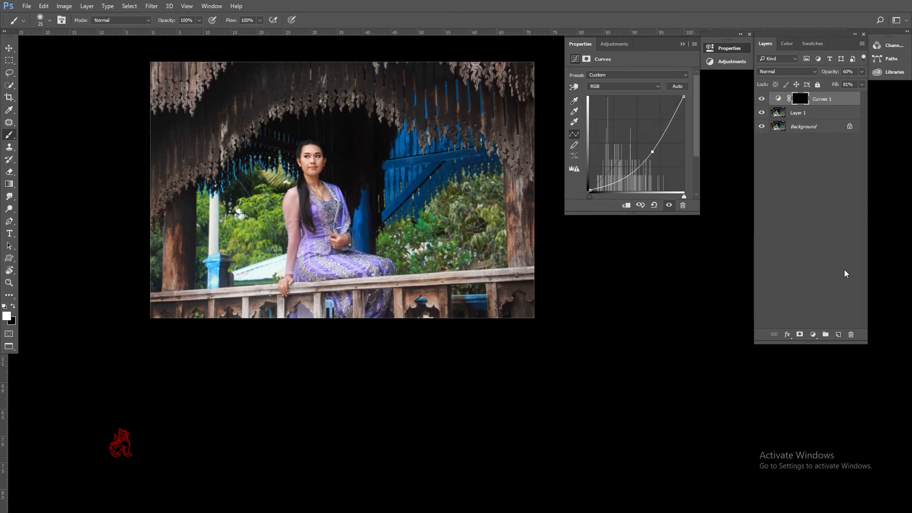
# Step: Merge the eye and eyebrow Curves layer down into Layer 1 and add a new Curves adjustment layer
pyautogui.click(851, 334)
pyautogui.click(812, 334)
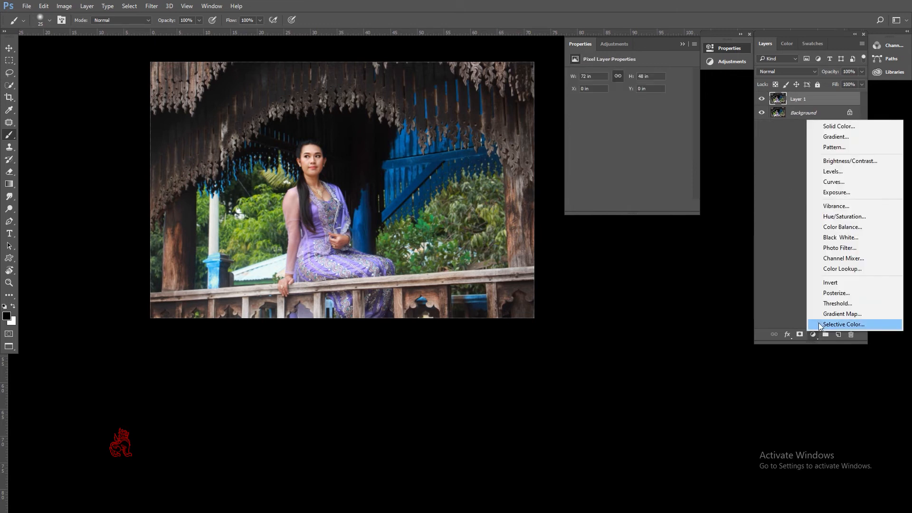
pyautogui.click(828, 182)
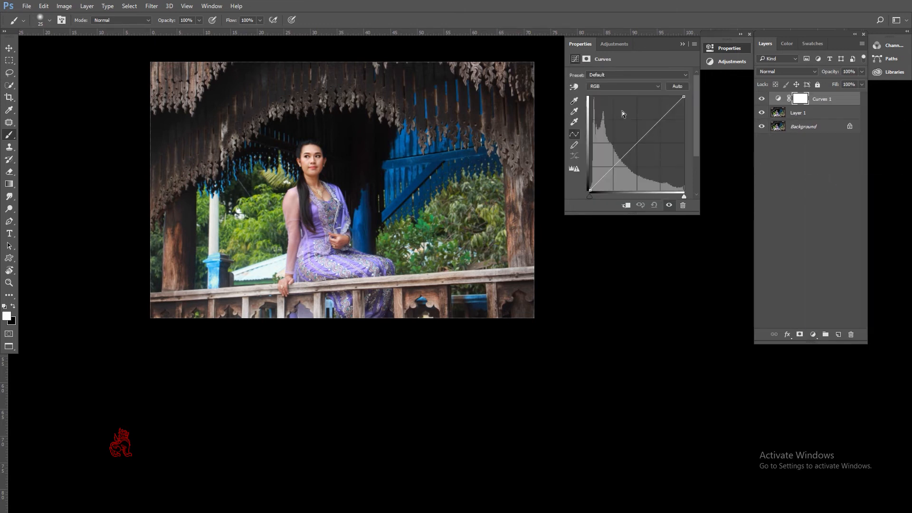
# Step: Shift the new Curves layer toward red by adjusting its Red curve and pulling its Green curve down
pyautogui.click(617, 86)
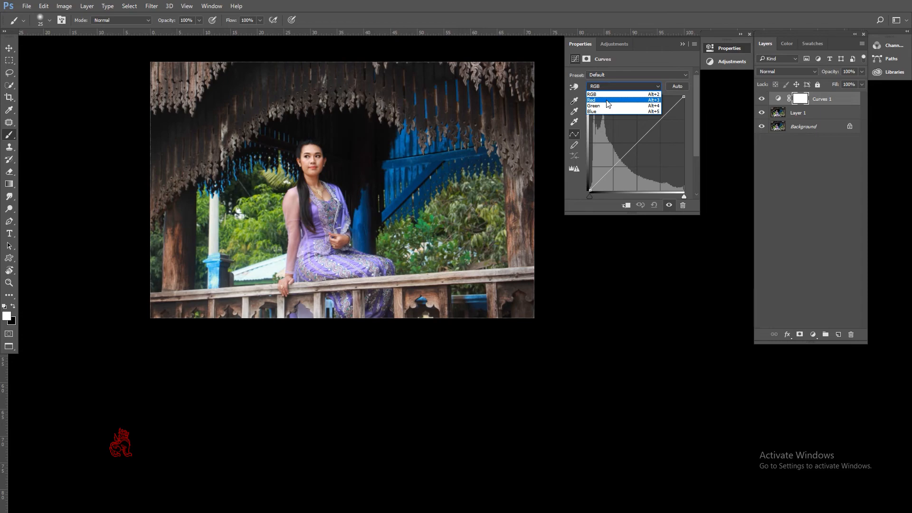
pyautogui.scroll(6, 311, 165)
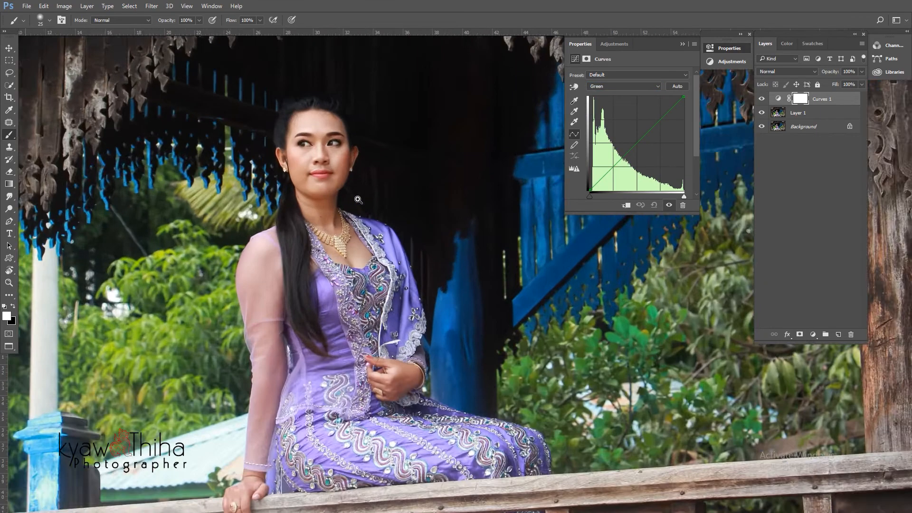
pyautogui.scroll(2, 332, 179)
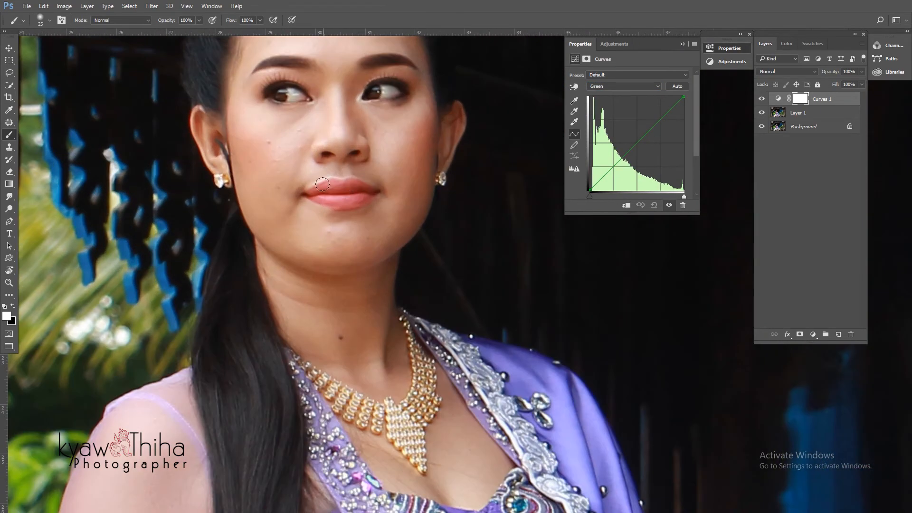
pyautogui.click(625, 83)
pyautogui.click(617, 95)
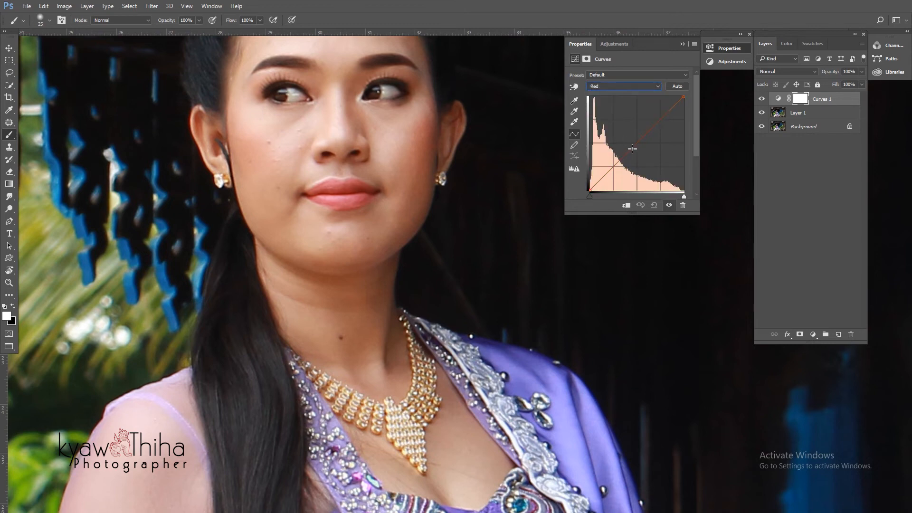
pyautogui.moveTo(632, 149)
pyautogui.mouseDown()
pyautogui.moveTo(628, 135)
pyautogui.moveTo(643, 153)
pyautogui.mouseUp()
pyautogui.click(623, 86)
pyautogui.click(614, 105)
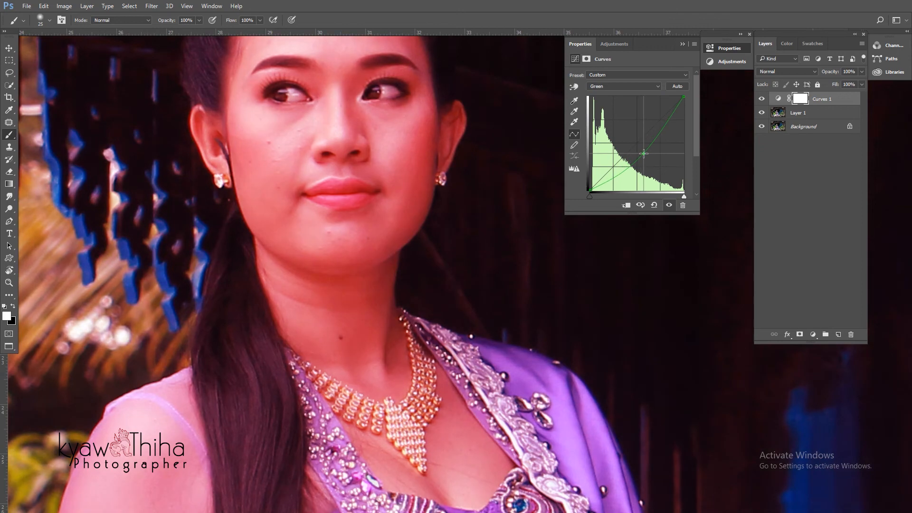
# Step: Invert the Curves 1 mask to black and paint white over the woman's lips to colour them
pyautogui.hotkey('ctrl', 'i')
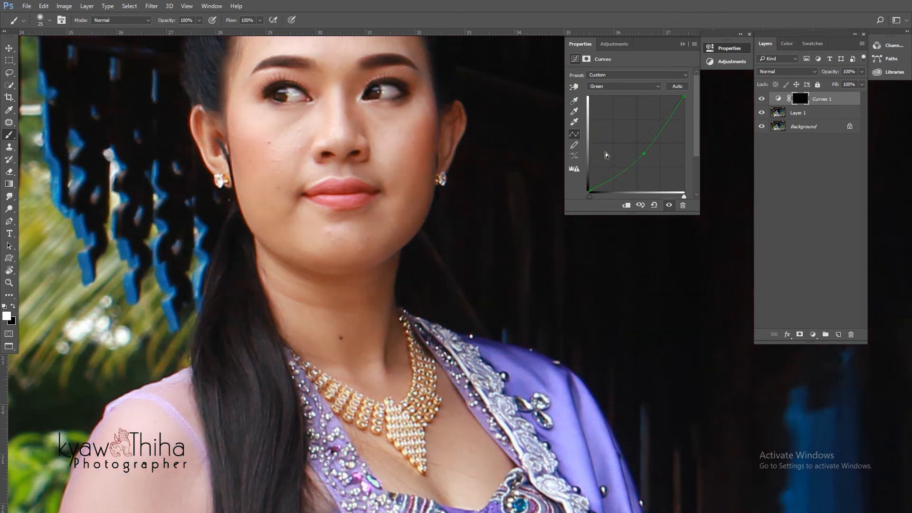
pyautogui.moveTo(315, 194)
pyautogui.mouseDown()
pyautogui.moveTo(359, 188)
pyautogui.moveTo(338, 202)
pyautogui.moveTo(334, 190)
pyautogui.moveTo(371, 191)
pyautogui.mouseUp()
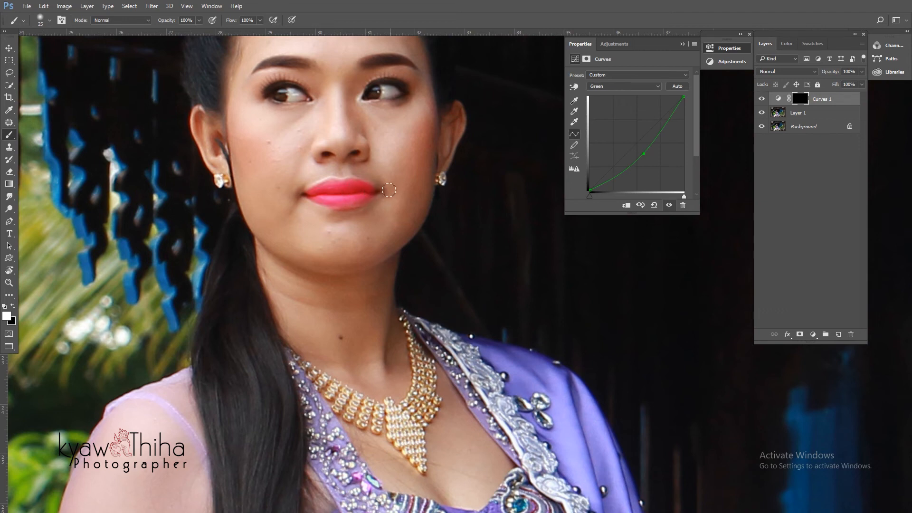
# Step: Compare the woman's lips with the Curves 1 lip colour hidden and shown
pyautogui.scroll(-6, 373, 191)
pyautogui.scroll(5, 373, 191)
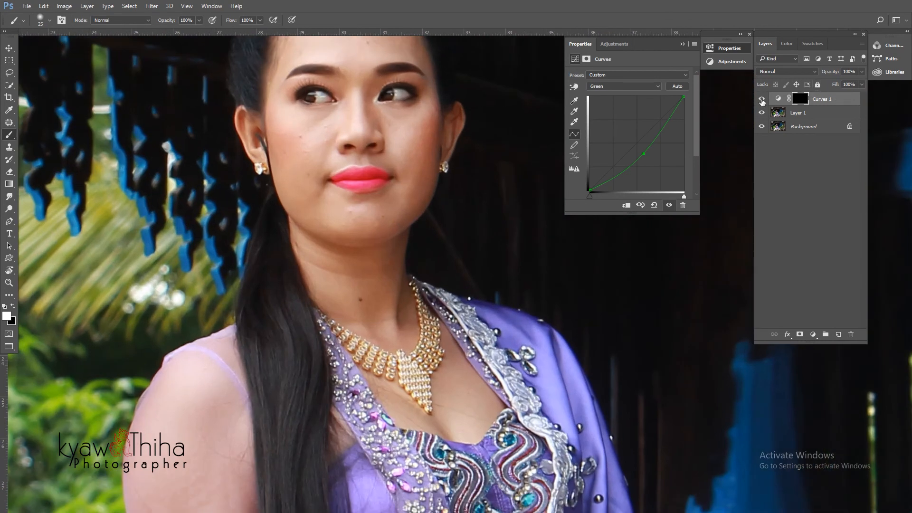
pyautogui.click(762, 99)
pyautogui.click(762, 99)
pyautogui.click(762, 100)
pyautogui.click(762, 100)
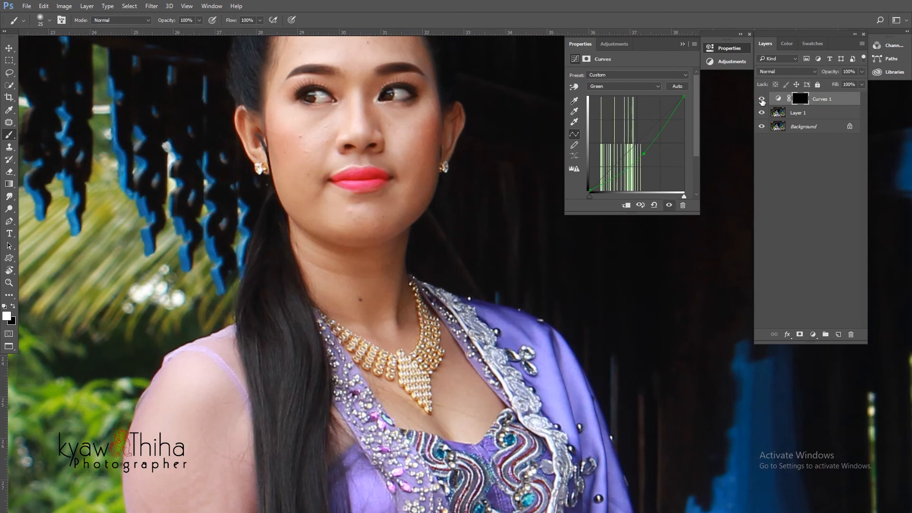
# Step: Paint white on the Curves 1 mask over the thumbnail of the hand at her waist to colour it
pyautogui.scroll(-5, 380, 171)
pyautogui.scroll(3, 333, 200)
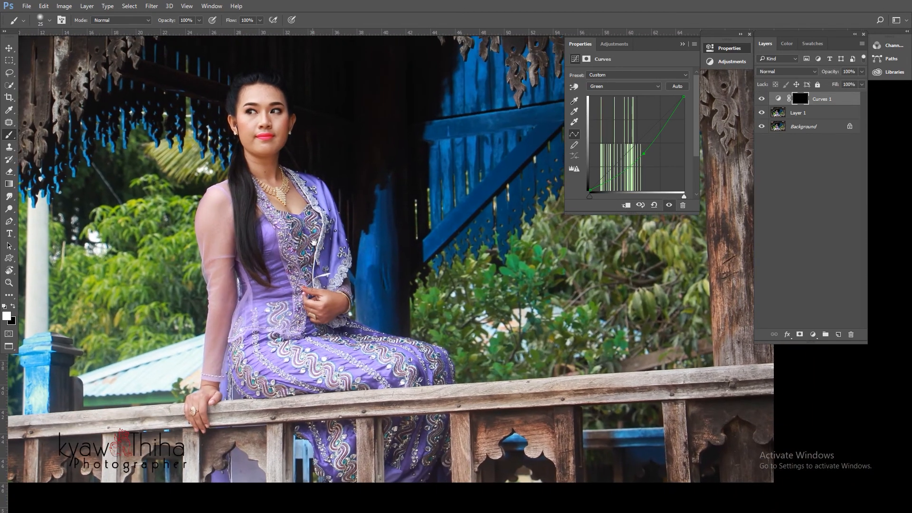
pyautogui.scroll(-2, 314, 245)
pyautogui.scroll(5, 315, 243)
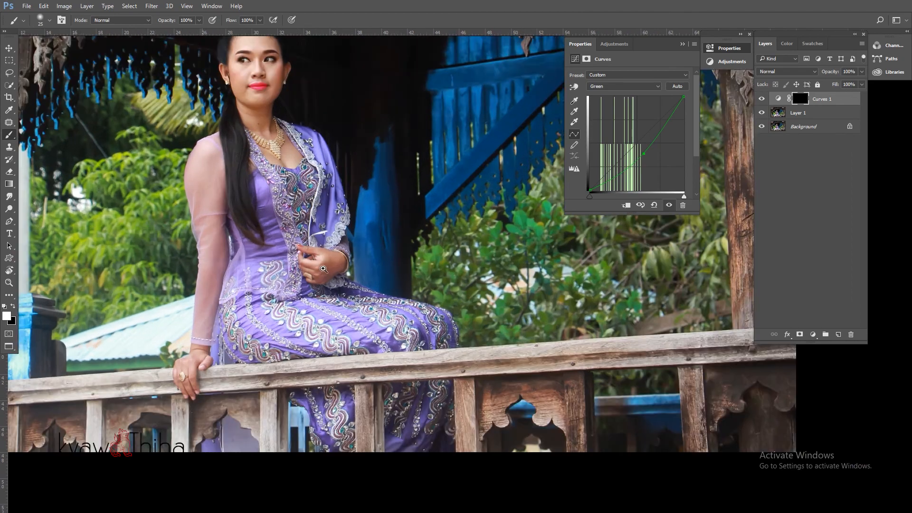
pyautogui.scroll(2, 315, 242)
pyautogui.scroll(-2, 310, 237)
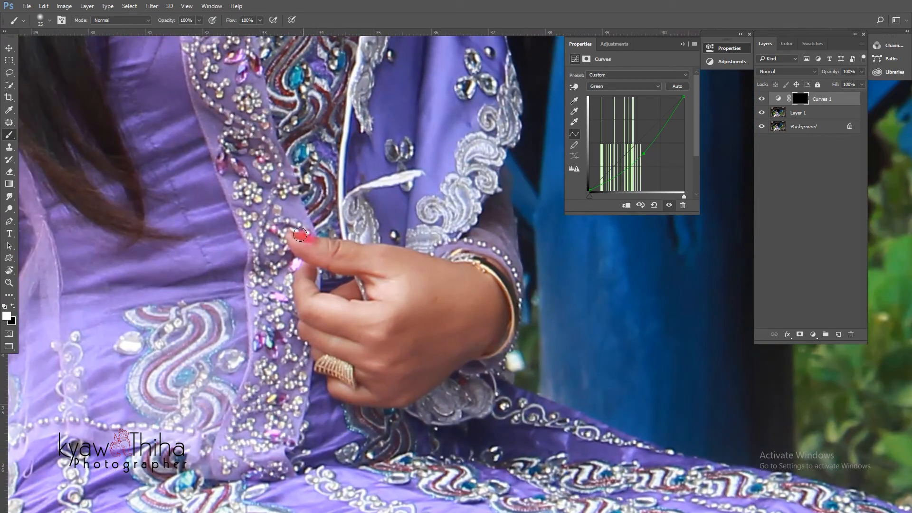
# Step: Paint white on the Curves 1 mask over the fingernails of the hand resting on the railing to colour them
pyautogui.scroll(-2, 311, 240)
pyautogui.moveTo(299, 385); pyautogui.dragTo(325, 309)
pyautogui.scroll(4, 272, 229)
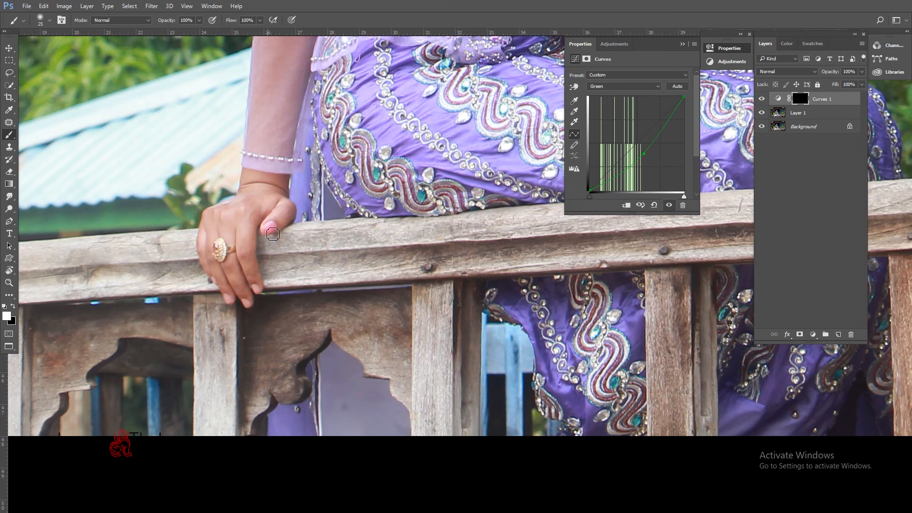
pyautogui.scroll(3, 258, 295)
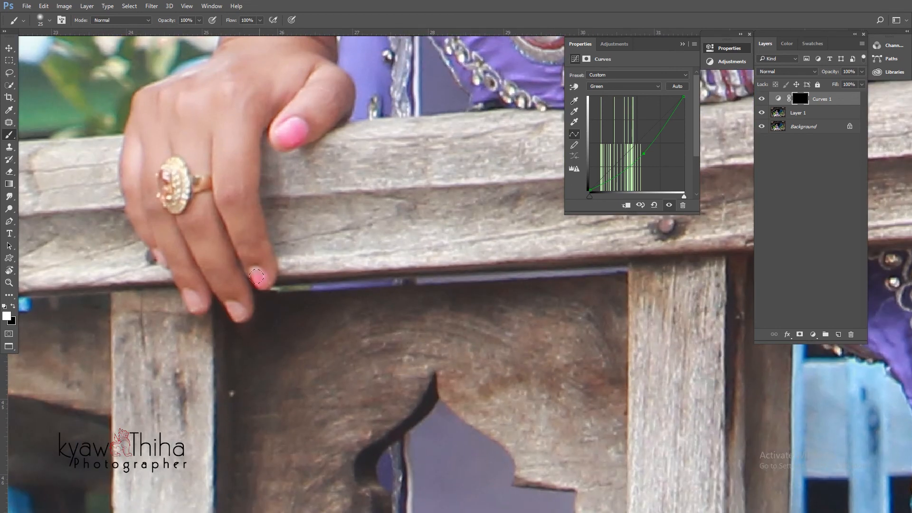
pyautogui.click(237, 309)
pyautogui.scroll(-5, 342, 313)
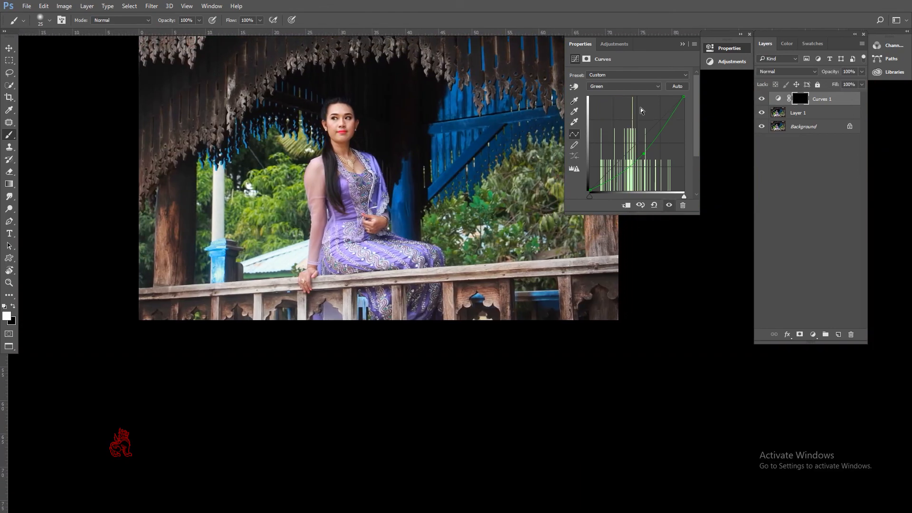
# Step: Close the Curves settings and merge the lip and nail Curves layer down into Layer 1
pyautogui.press('super')
pyautogui.click(477, 15)
pyautogui.click(682, 44)
pyautogui.press('Delete')
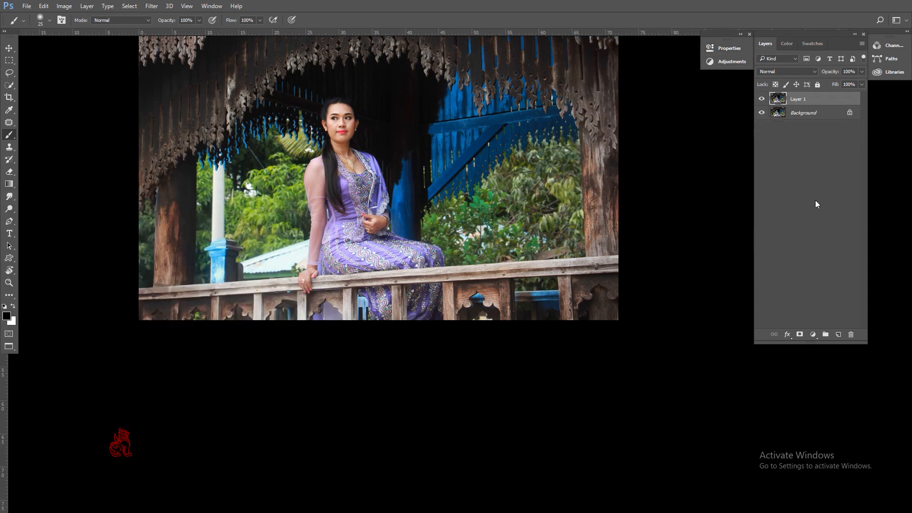
pyautogui.click(815, 335)
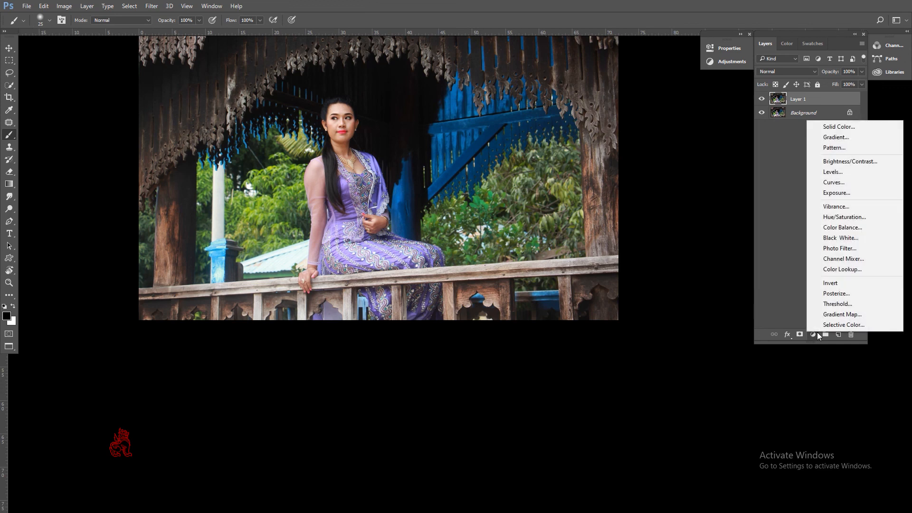
pyautogui.click(791, 14)
pyautogui.moveTo(339, 130); pyautogui.dragTo(375, 164)
pyautogui.moveTo(392, 90); pyautogui.dragTo(377, 241)
pyautogui.press('super')
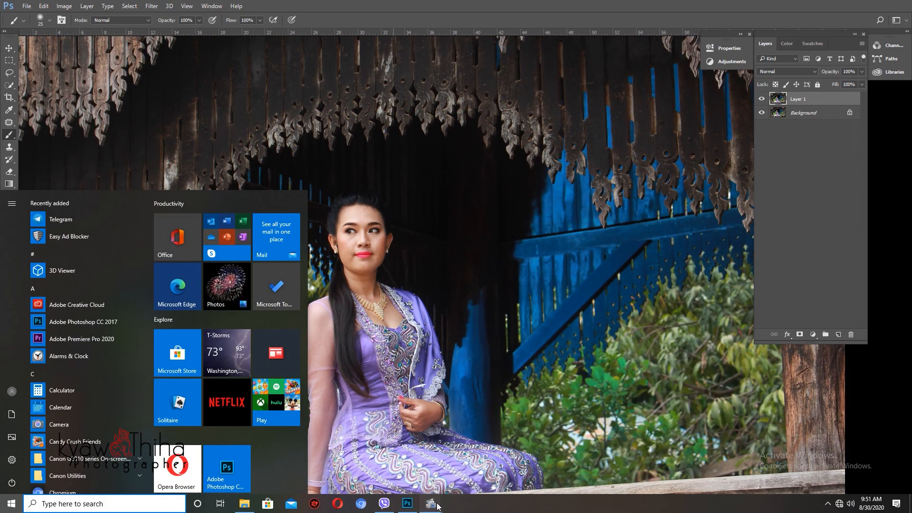